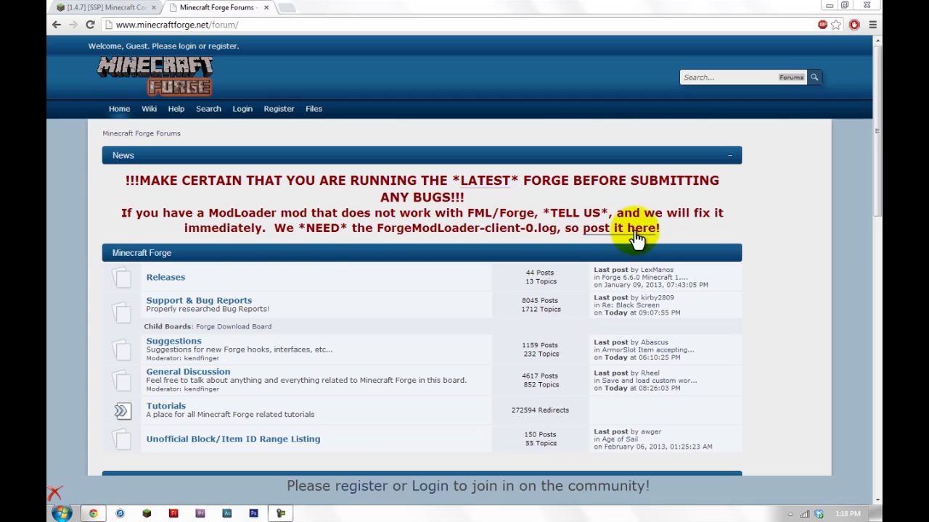
# Open the Main Forge Download January 9th topic in the Releases board and go to its download links.
pyautogui.click(173, 282)
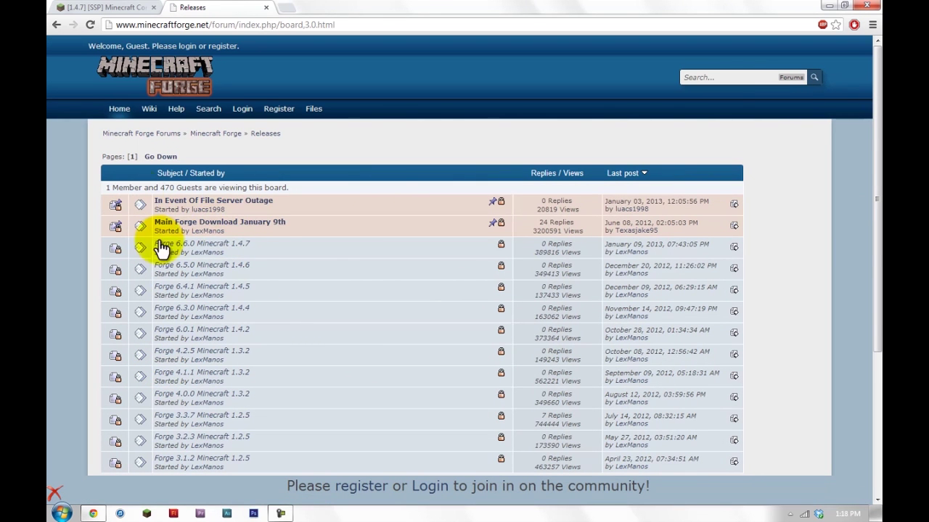
pyautogui.click(195, 228)
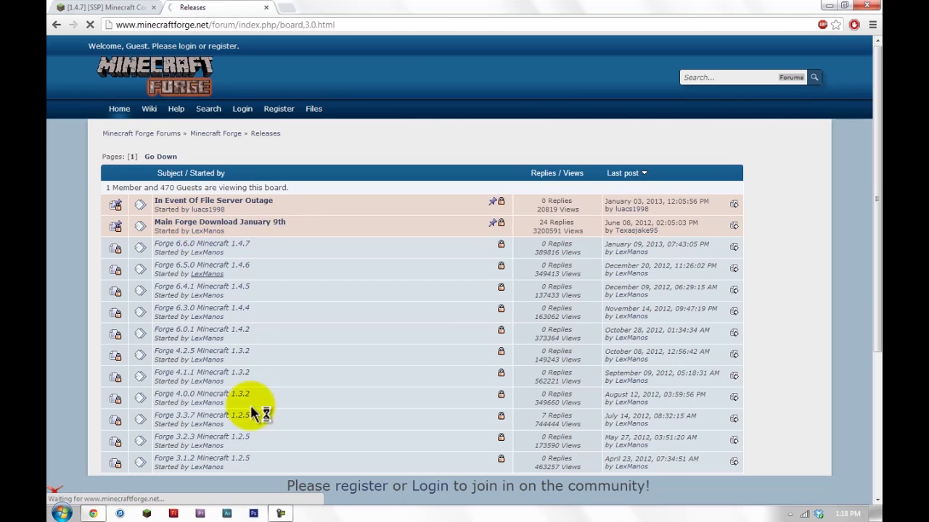
pyautogui.scroll(-3, 415, 412)
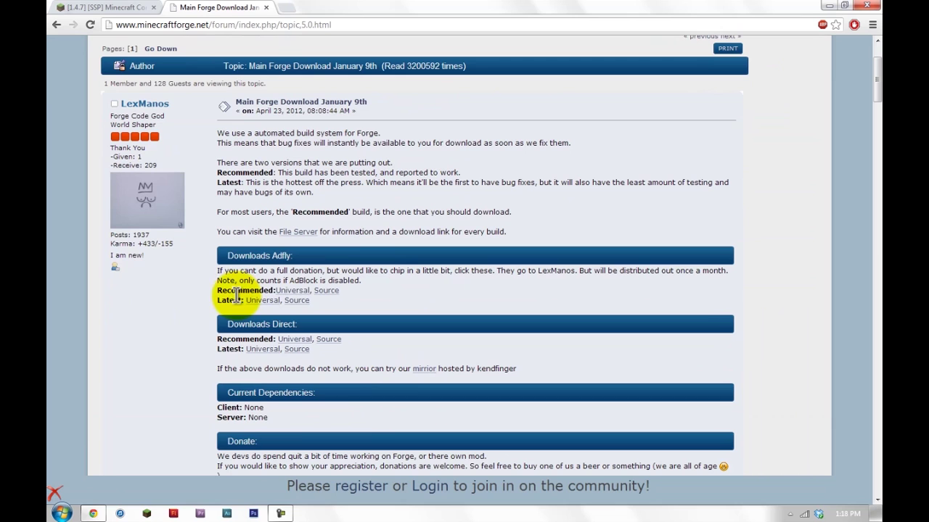
# Open the recommended Universal Forge download from the Adfly section, and close the ad page.
pyautogui.moveTo(203, 290); pyautogui.dragTo(353, 286)
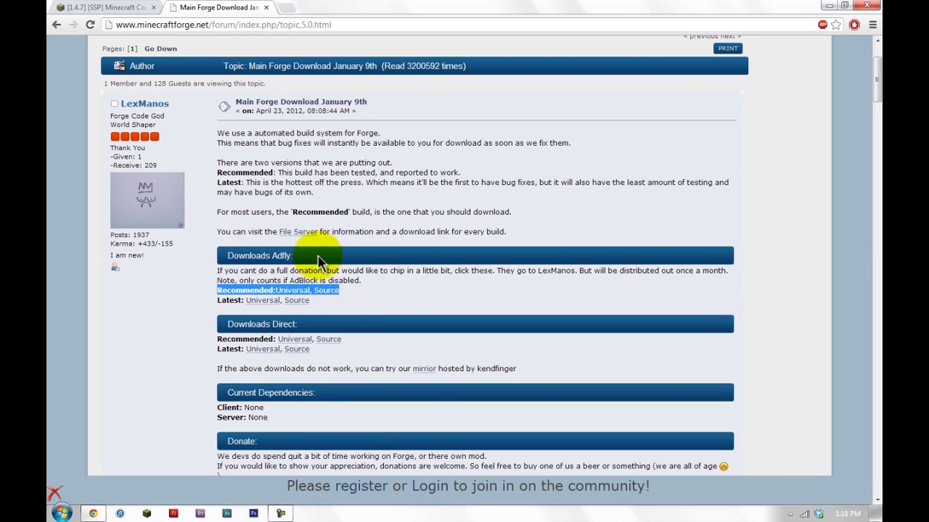
pyautogui.click(293, 290)
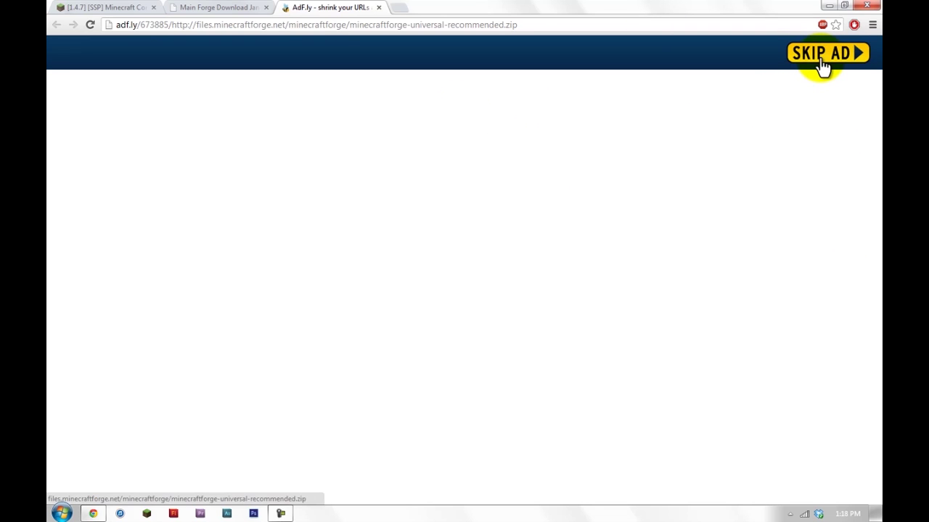
pyautogui.click(379, 8)
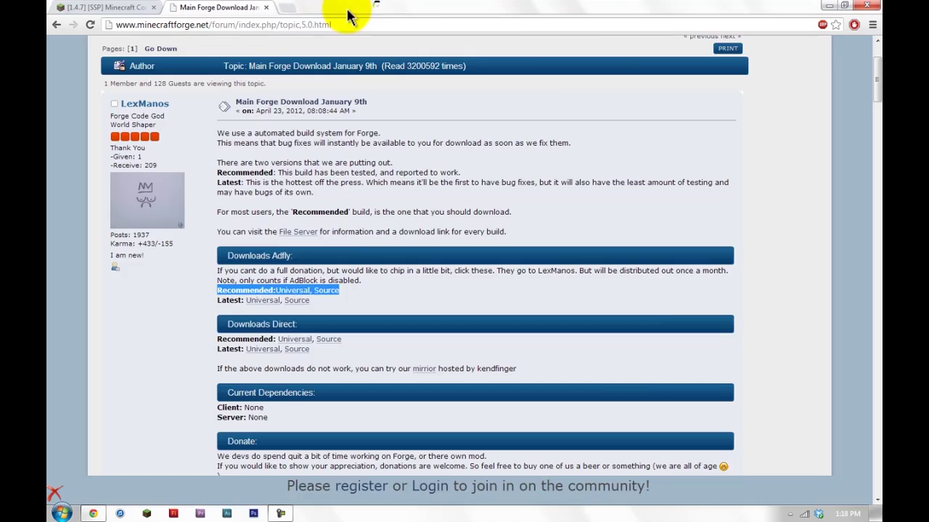
# In the Minecraft Comes Alive forum topic, open the MCA v3.1.2 download for Minecraft v1.4.6/v1.4.7.
pyautogui.click(130, 11)
pyautogui.scroll(15, 487, 379)
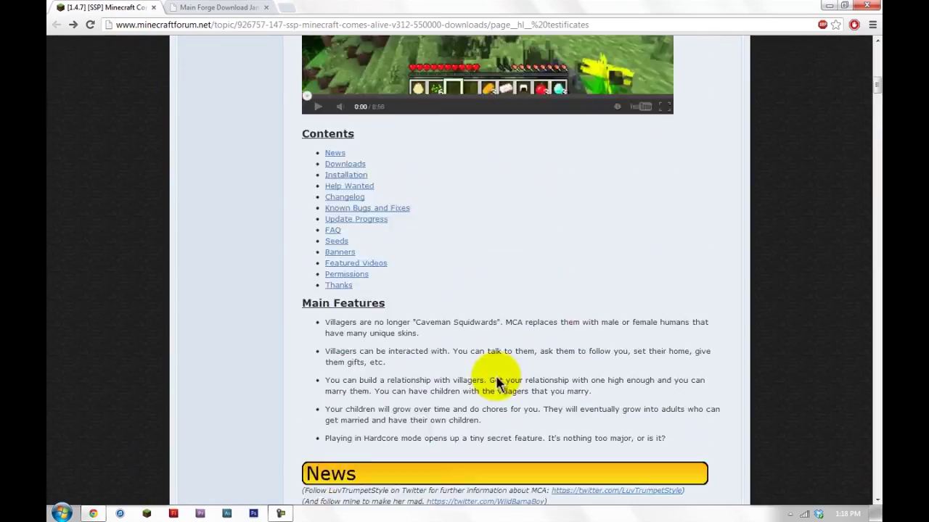
pyautogui.scroll(-1, 498, 383)
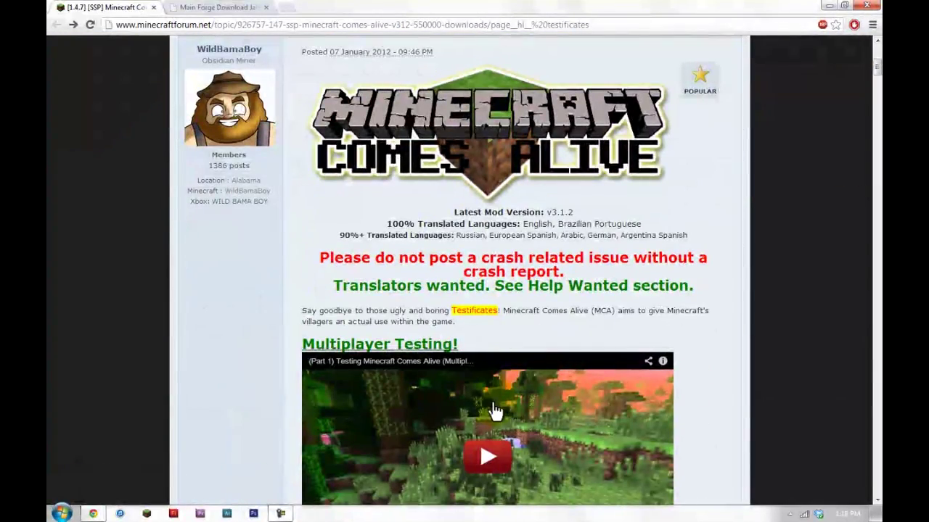
pyautogui.scroll(-10, 479, 396)
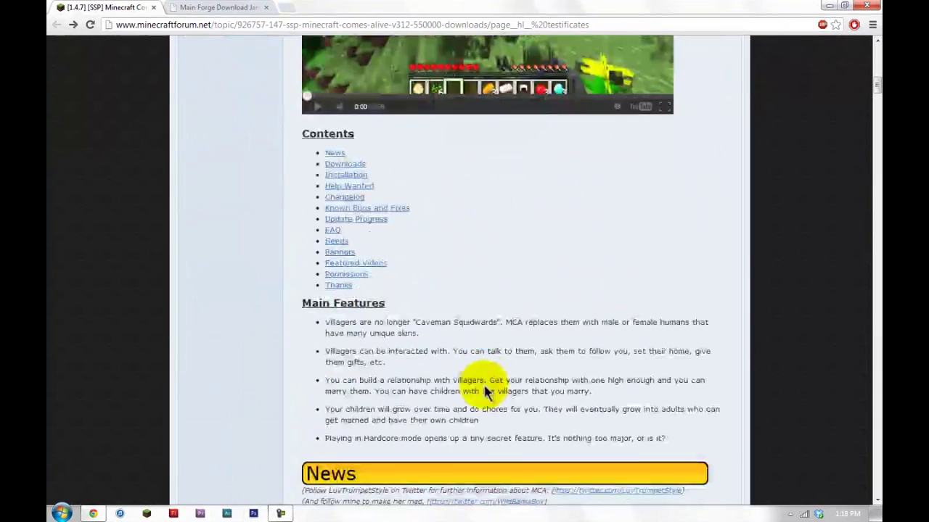
pyautogui.scroll(-5, 486, 385)
pyautogui.scroll(6, 466, 213)
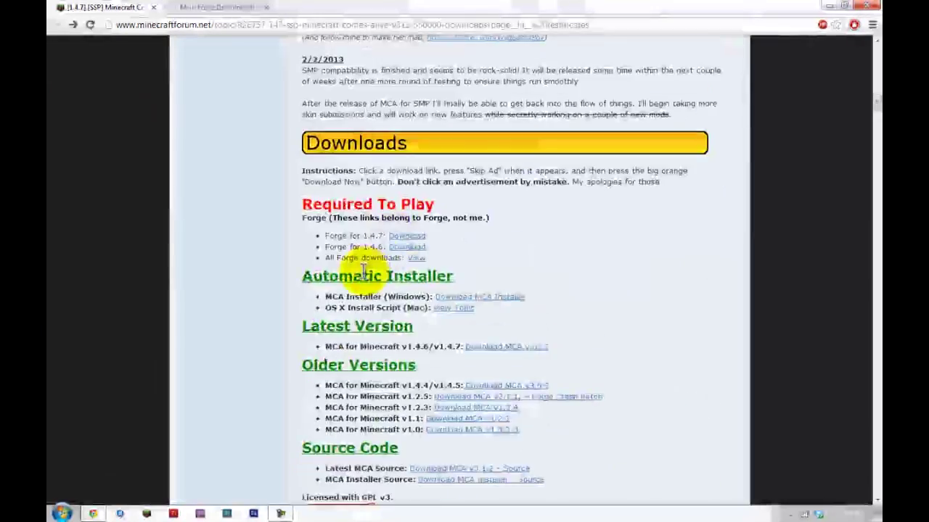
pyautogui.scroll(12, 323, 371)
pyautogui.scroll(-6, 327, 402)
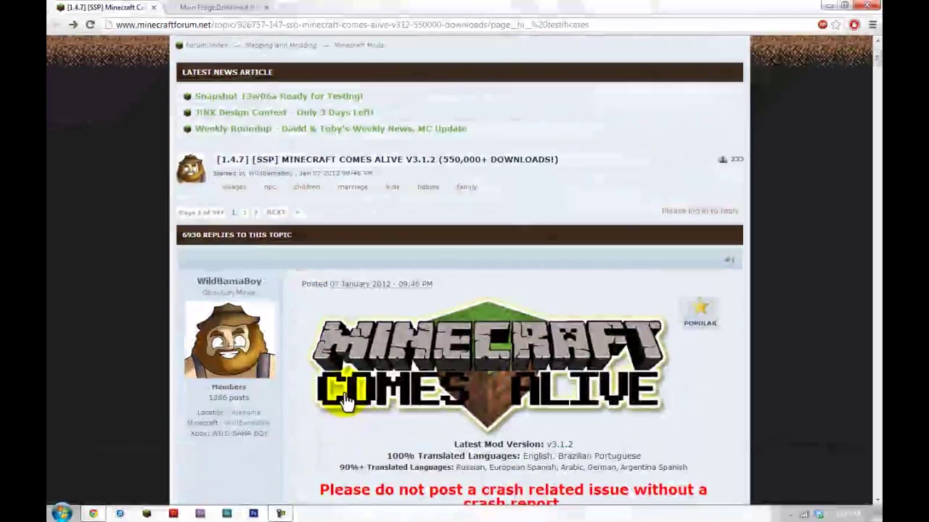
pyautogui.scroll(-5, 410, 389)
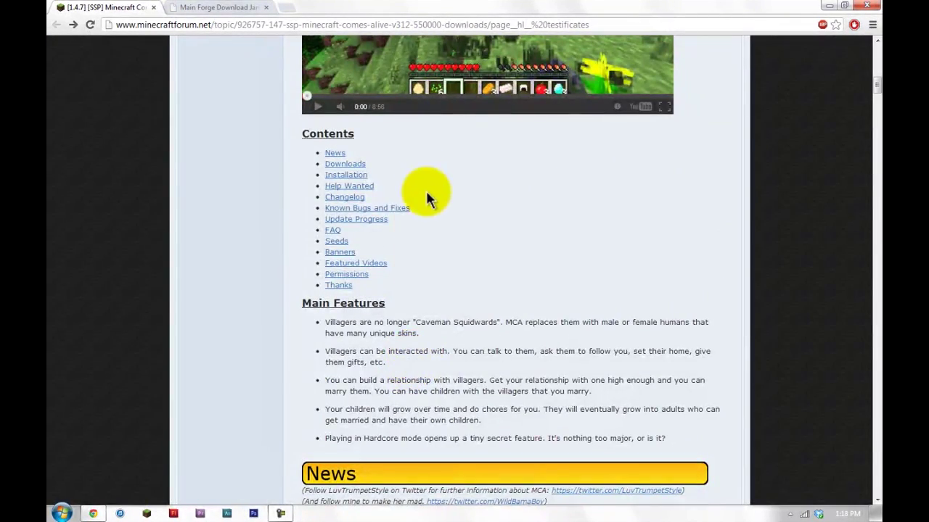
pyautogui.scroll(-2, 434, 218)
pyautogui.scroll(-4, 436, 230)
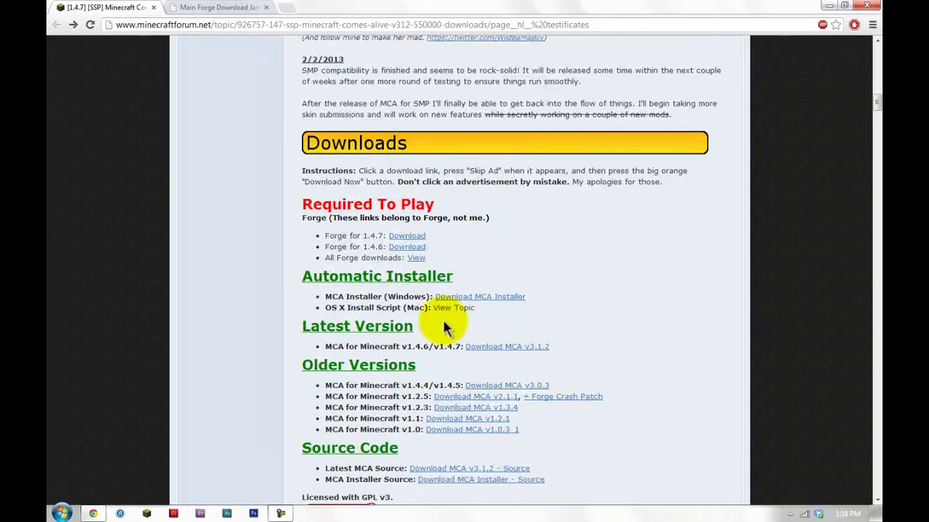
pyautogui.click(500, 356)
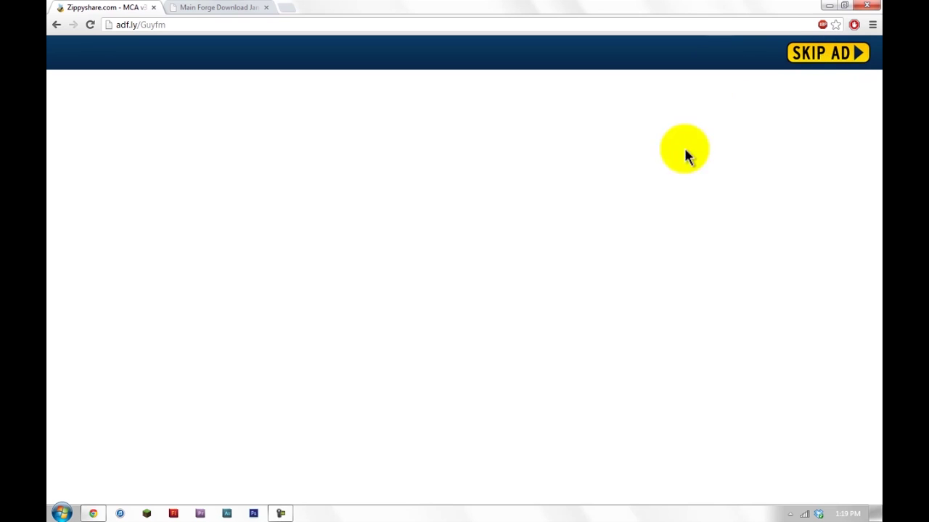
# Minimize the browser and move the Forge and MCA v3.1.2 files to the middle of the desktop, spaced apart.
pyautogui.click(826, 6)
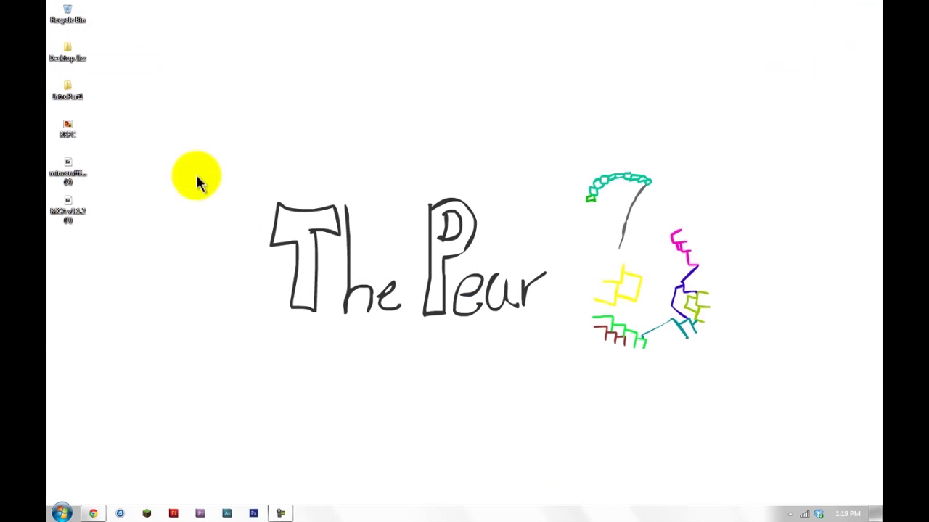
pyautogui.moveTo(181, 164); pyautogui.dragTo(49, 219)
pyautogui.moveTo(65, 211); pyautogui.dragTo(451, 108)
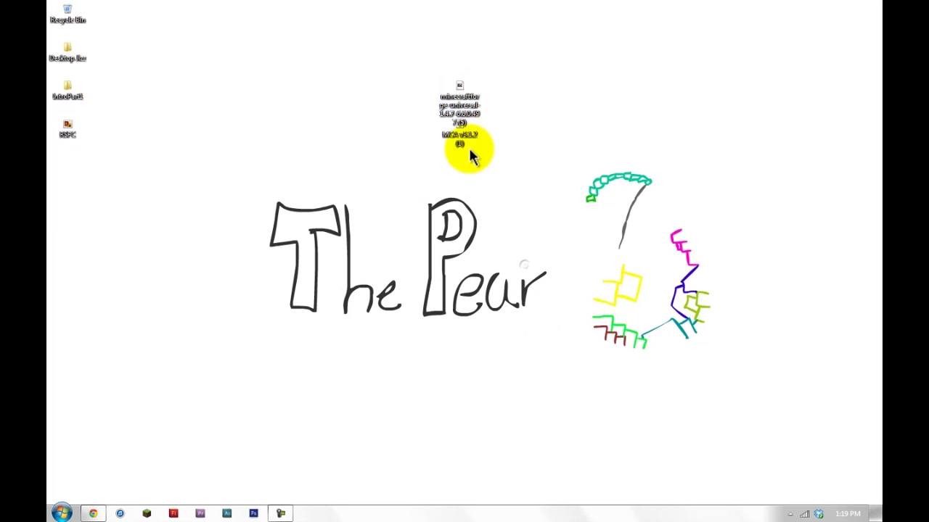
pyautogui.moveTo(468, 144)
pyautogui.mouseDown()
pyautogui.moveTo(465, 170)
pyautogui.moveTo(475, 177)
pyautogui.mouseUp()
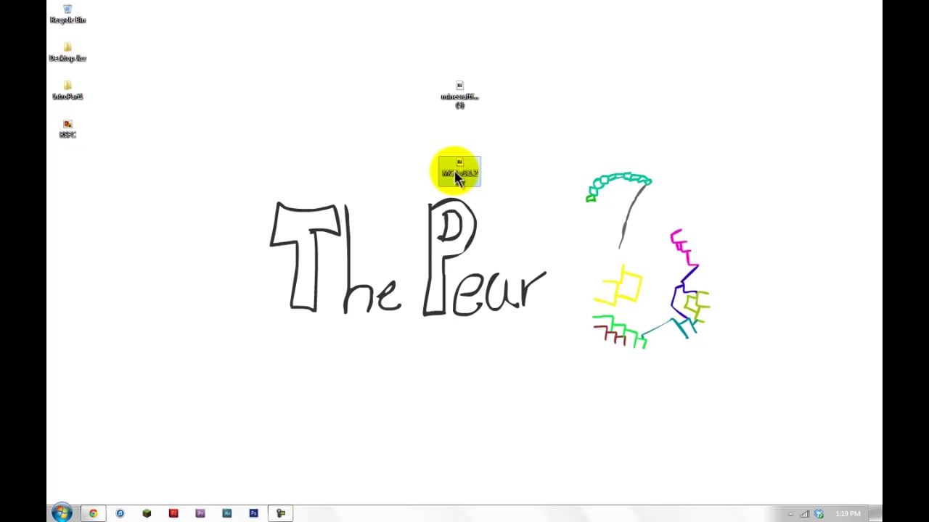
# Log in to Minecraft with the saved account, open the texture pack folder from the game, and close the game.
pyautogui.click(146, 512)
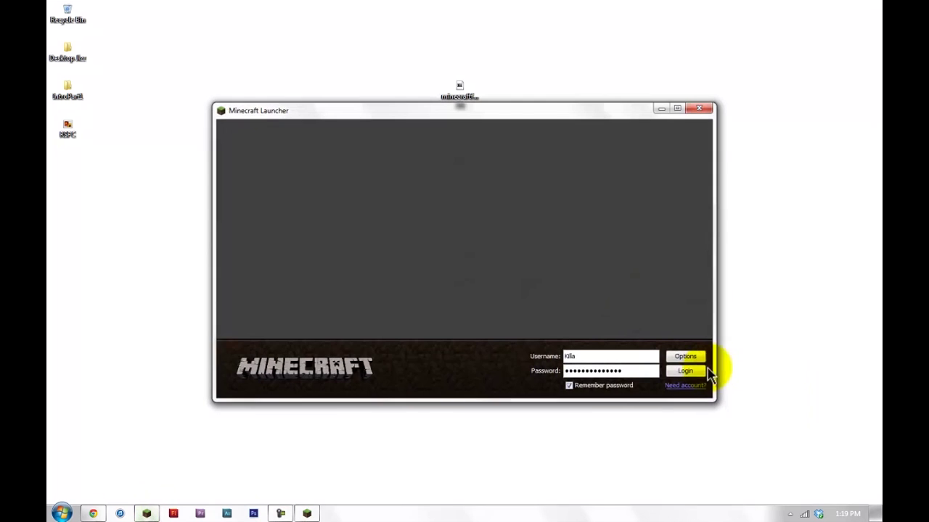
pyautogui.click(688, 374)
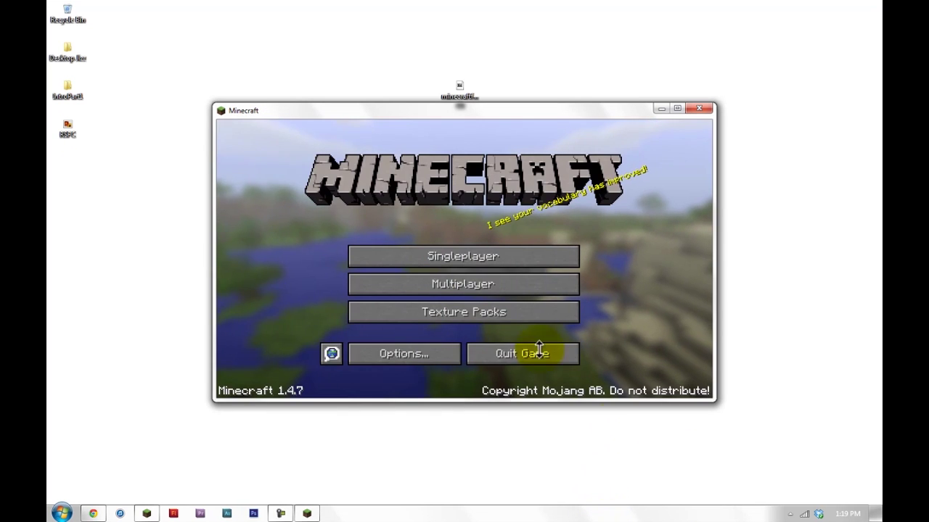
pyautogui.click(469, 317)
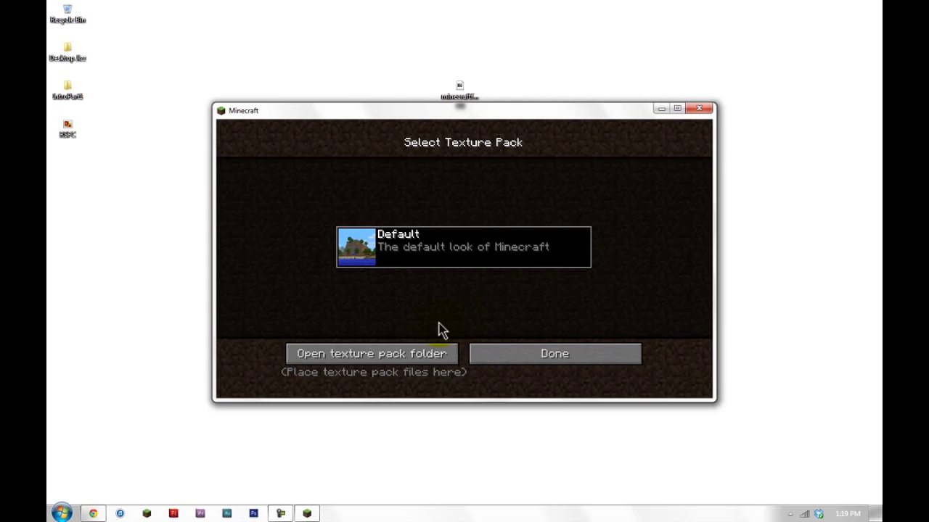
pyautogui.click(378, 356)
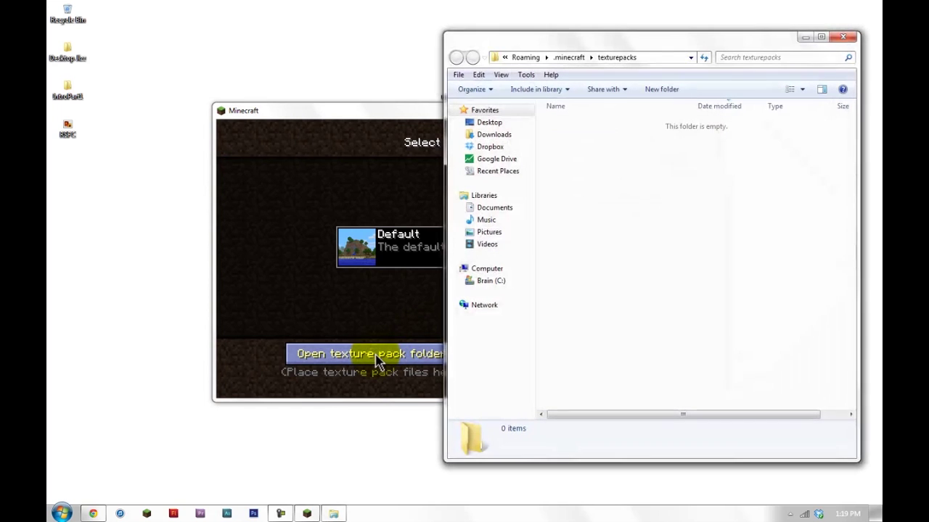
pyautogui.click(351, 118)
pyautogui.click(696, 110)
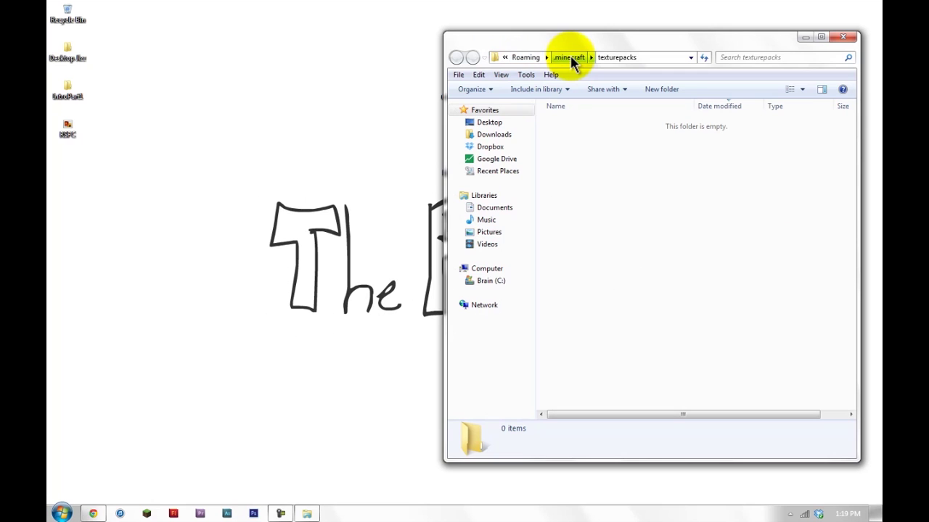
# Go up to the .minecraft folder and open its bin folder.
pyautogui.click(570, 57)
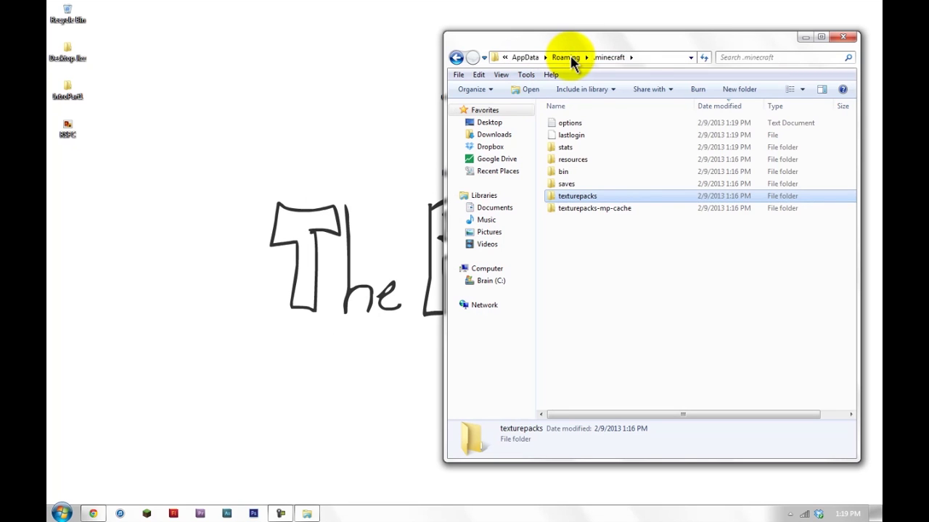
pyautogui.click(567, 174)
pyautogui.doubleClick(568, 174)
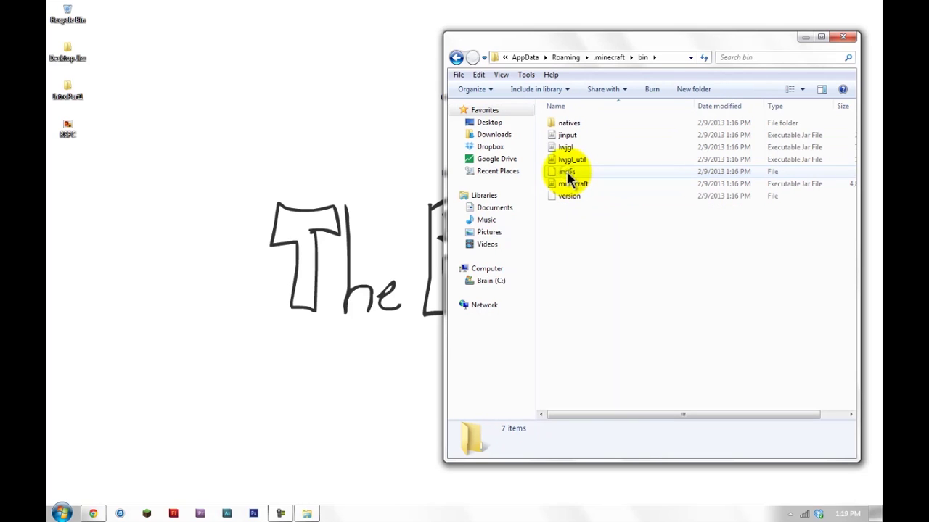
# Open the minecraft jar file in the bin folder as an archive with 7-Zip.
pyautogui.click(573, 183)
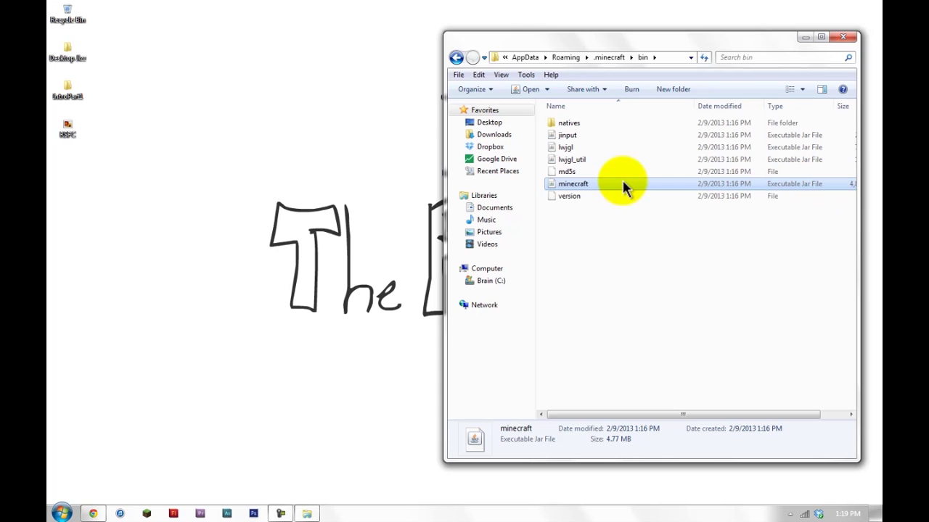
pyautogui.rightClick(569, 193)
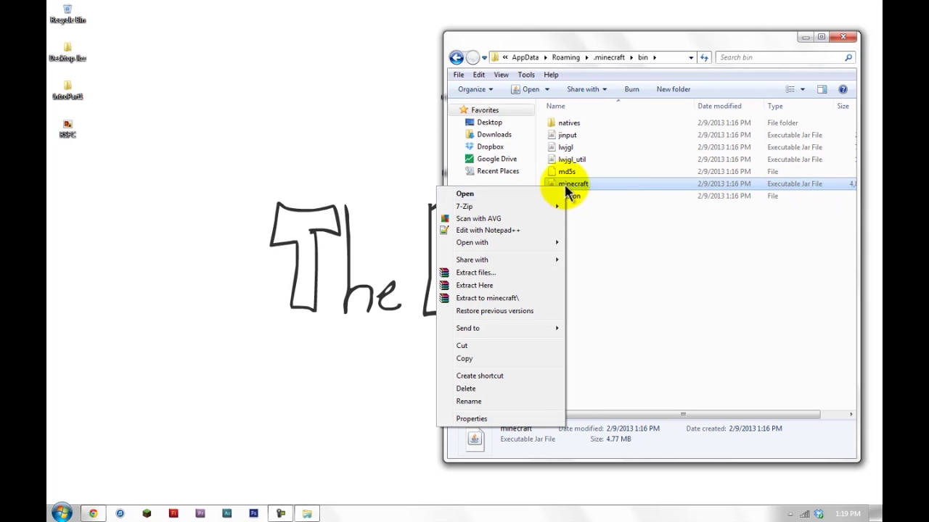
pyautogui.moveTo(523, 210)
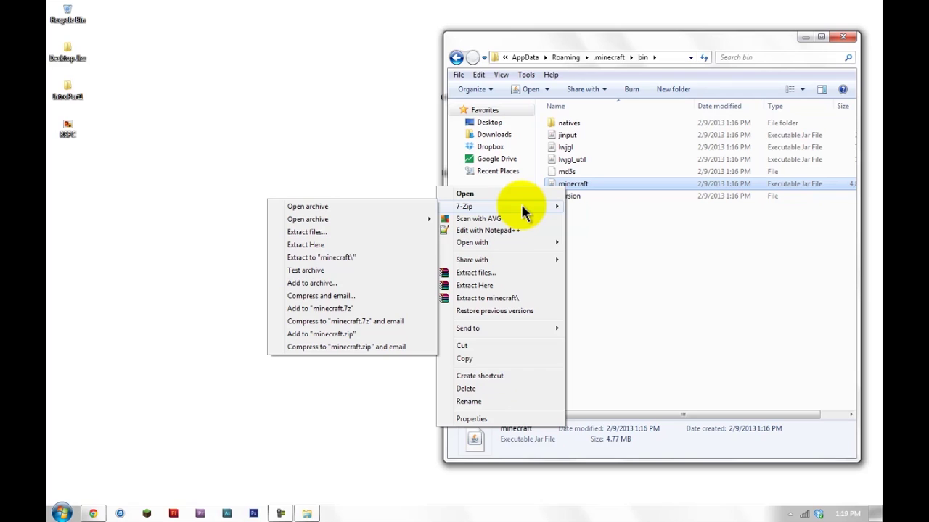
pyautogui.click(378, 206)
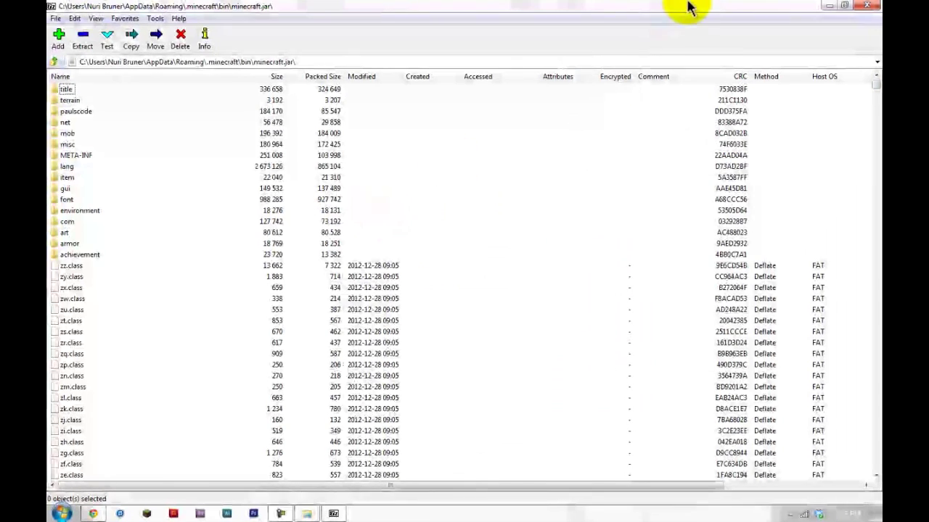
# Dock the minecraft.jar archive window to the right half of the desktop and select its META-INF folder.
pyautogui.moveTo(689, 7); pyautogui.dragTo(871, 25)
pyautogui.click(802, 32)
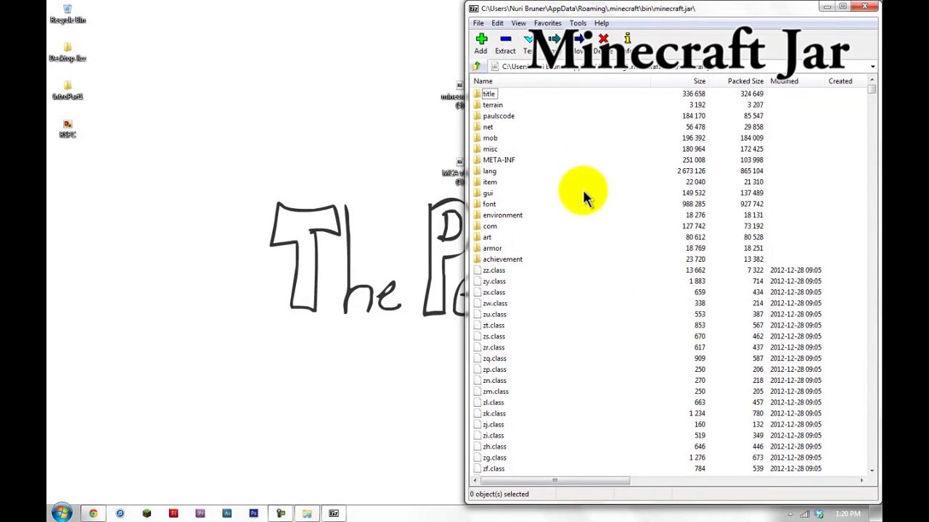
pyautogui.click(496, 162)
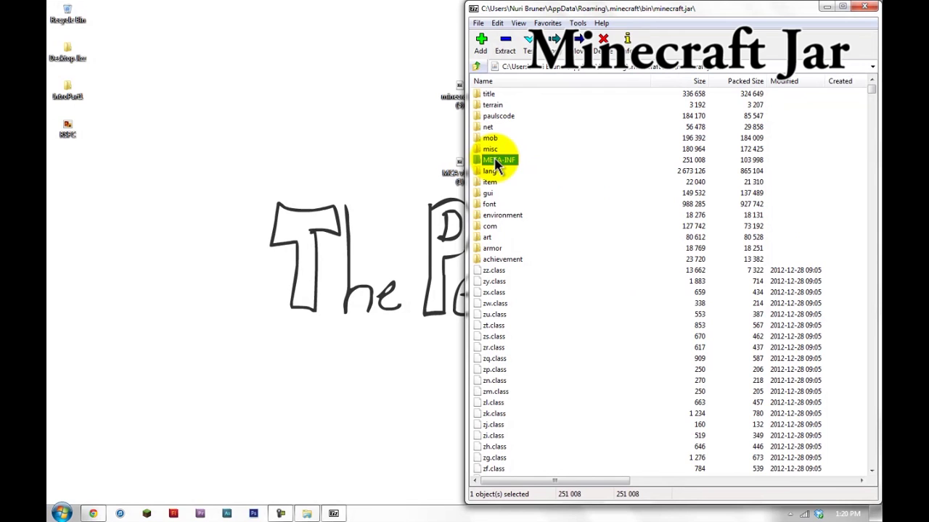
# Open the minecraftforge-universal zip from the desktop and dock its archive window beside the minecraft.jar window.
pyautogui.moveTo(441, 95); pyautogui.dragTo(296, 99)
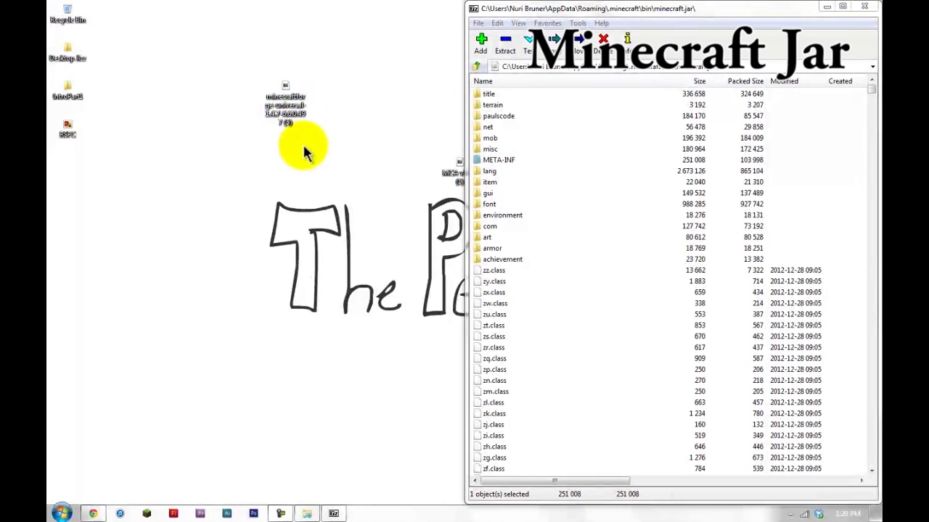
pyautogui.click(274, 104)
pyautogui.doubleClick(275, 103)
pyautogui.moveTo(265, 8); pyautogui.dragTo(48, 93)
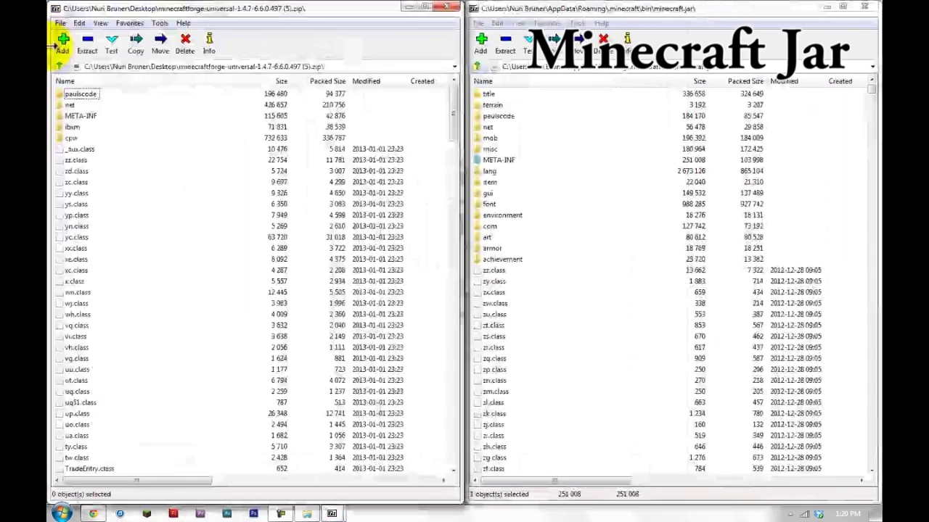
# Copy all files of the Forge archive into the minecraft.jar archive and confirm the copy.
pyautogui.click(76, 183)
pyautogui.hotkey('ctrl', 'a')
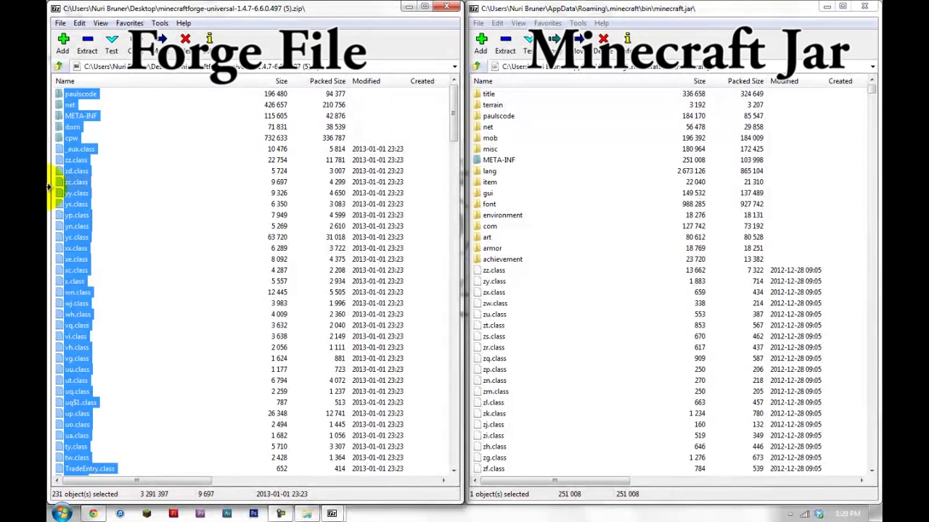
pyautogui.moveTo(75, 262); pyautogui.dragTo(604, 265)
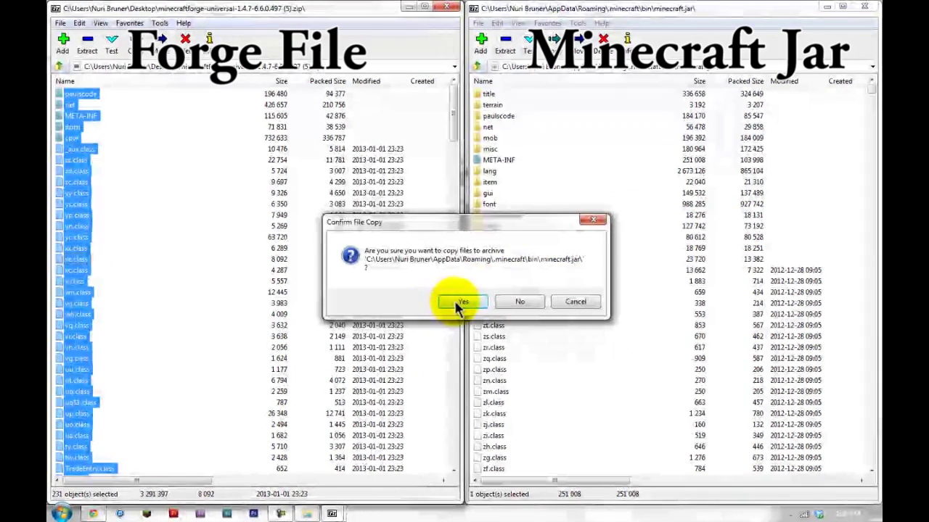
pyautogui.click(468, 303)
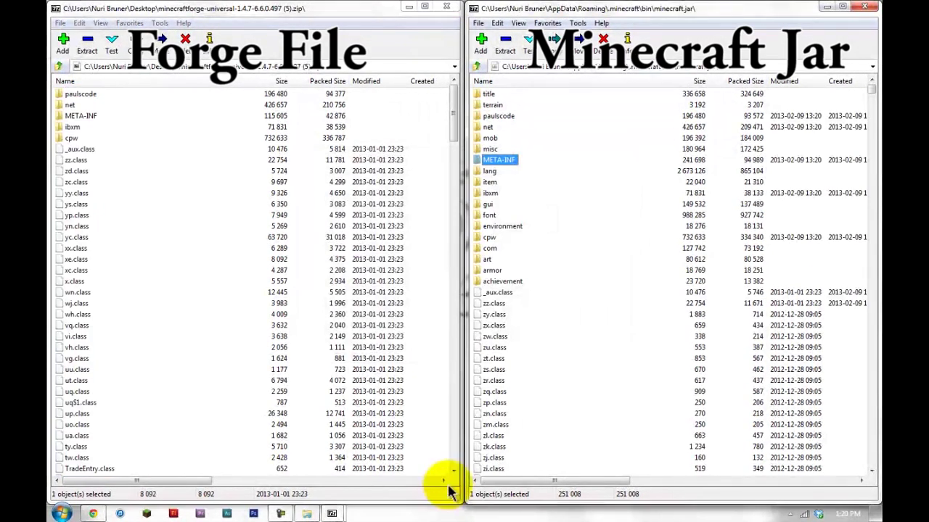
# Delete the META-INF folder from the minecraft.jar archive and close both archive windows.
pyautogui.click(499, 160)
pyautogui.press('Delete')
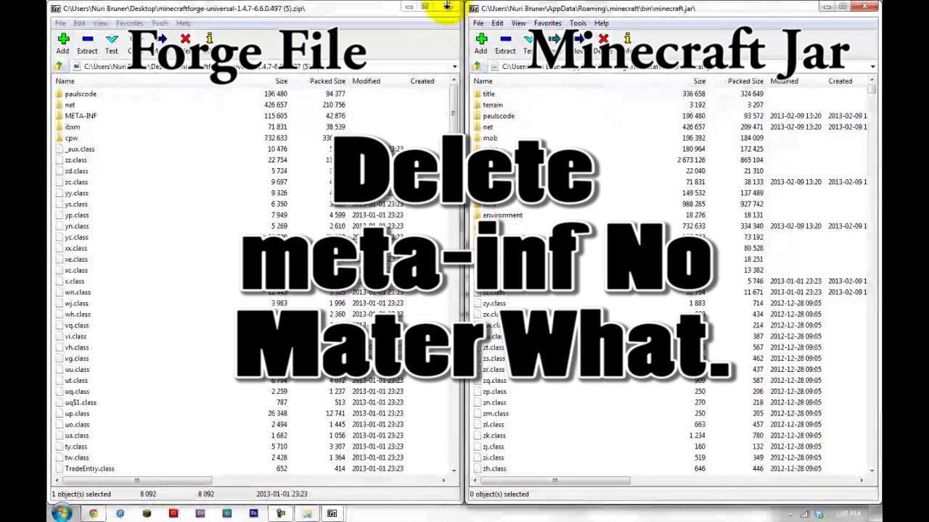
pyautogui.click(446, 6)
pyautogui.click(862, 10)
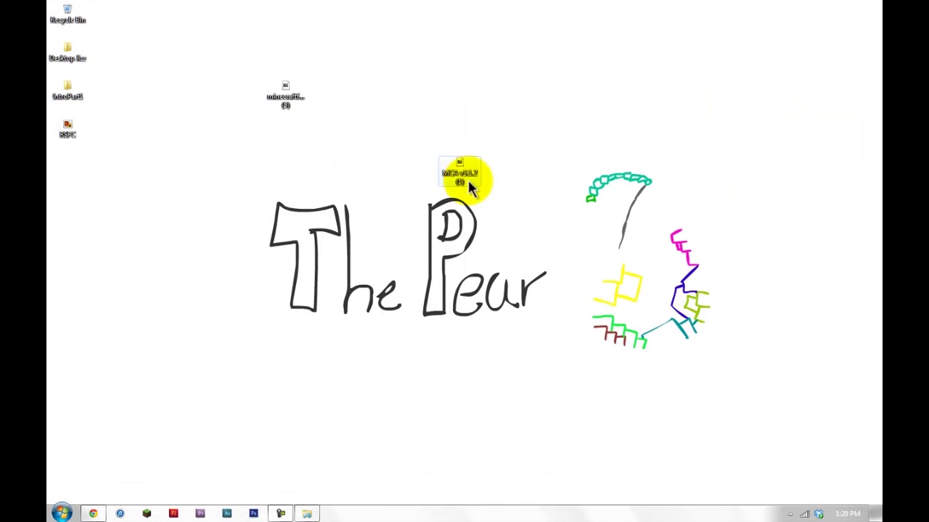
# Move the Forge and MCA zips together on the desktop, and run Minecraft once with the saved login, closing it at the main menu.
pyautogui.moveTo(469, 186); pyautogui.dragTo(251, 186)
pyautogui.moveTo(280, 102); pyautogui.dragTo(246, 137)
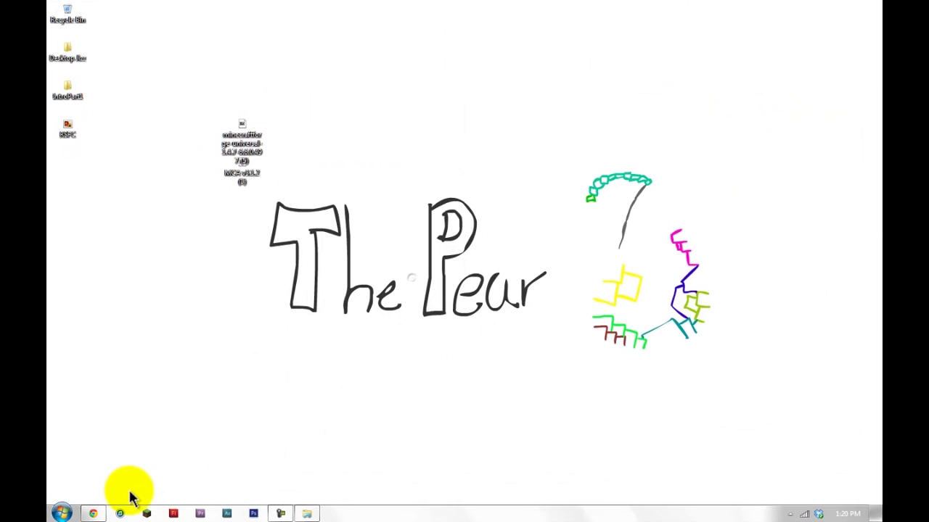
pyautogui.click(147, 513)
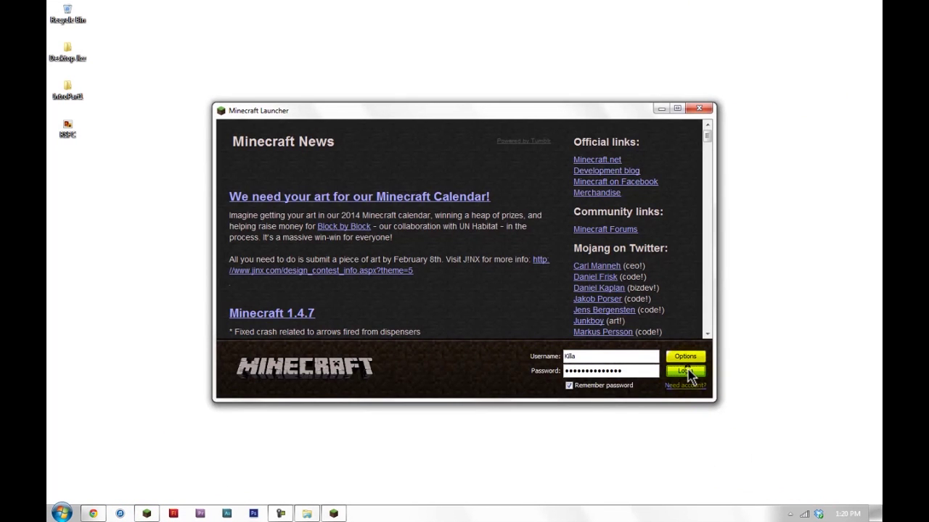
pyautogui.click(676, 365)
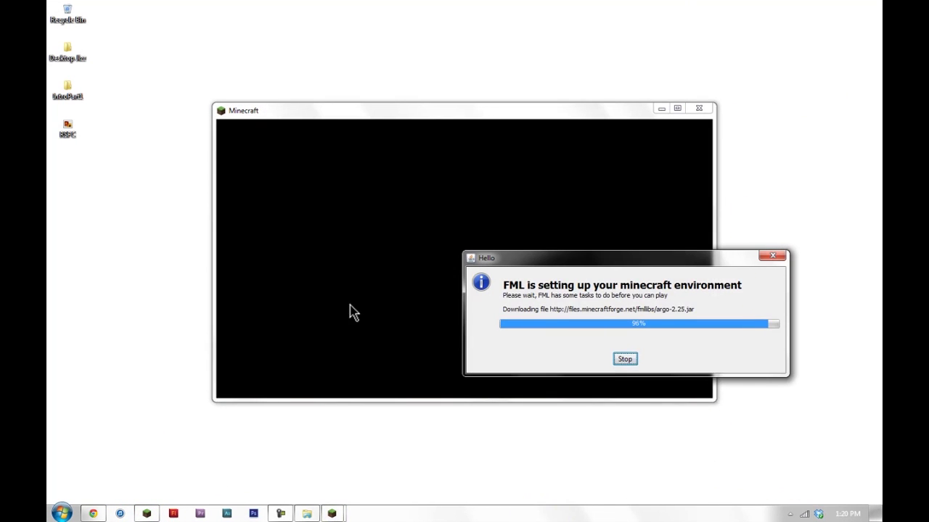
pyautogui.click(719, 365)
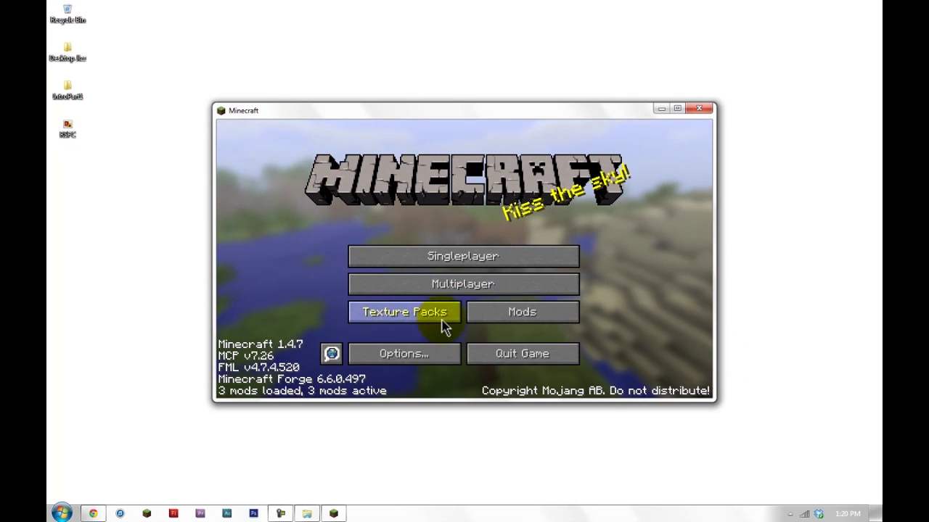
pyautogui.click(700, 109)
# Switch to the file browser window and go from the bin folder to the mods folder inside .minecraft.
pyautogui.click(307, 512)
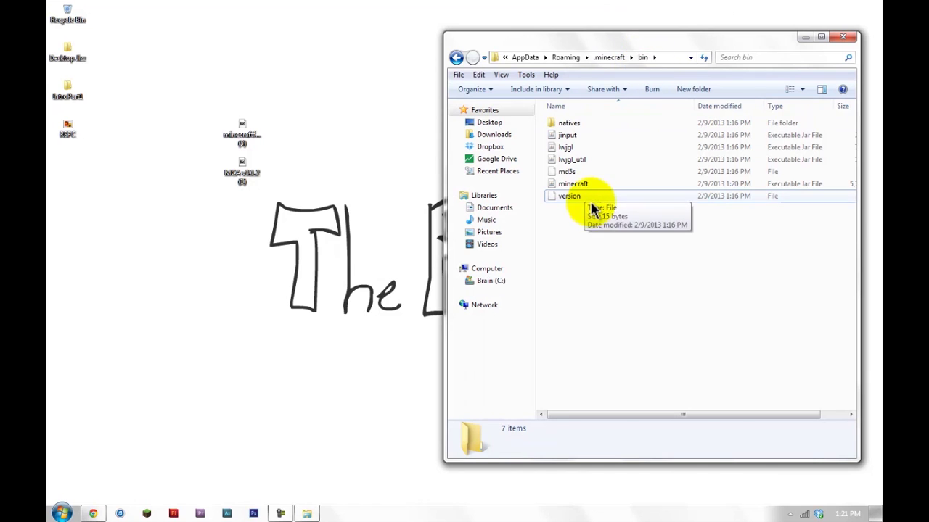
pyautogui.click(592, 194)
pyautogui.click(609, 58)
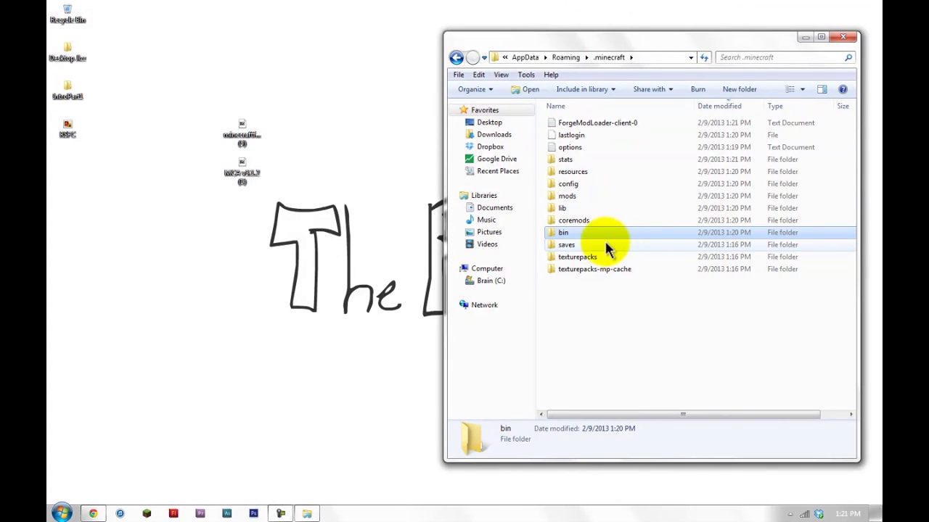
pyautogui.click(606, 197)
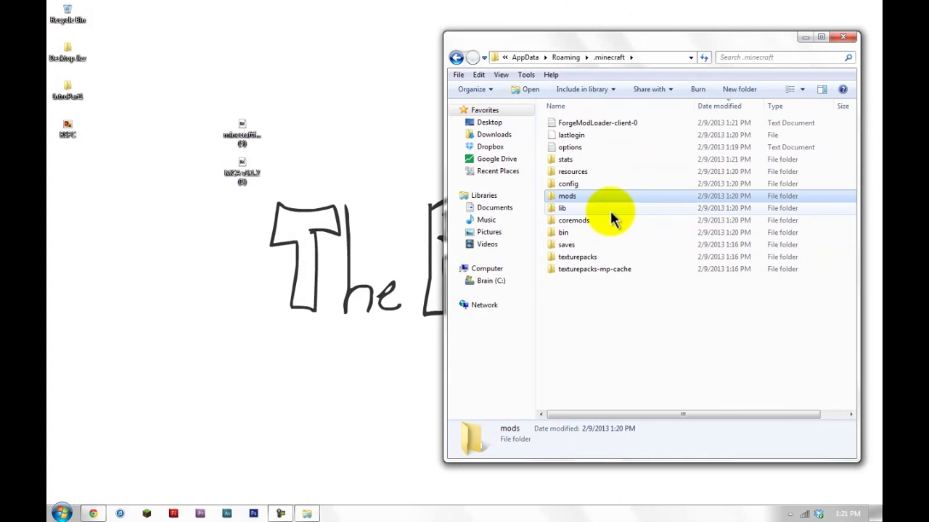
pyautogui.doubleClick(609, 197)
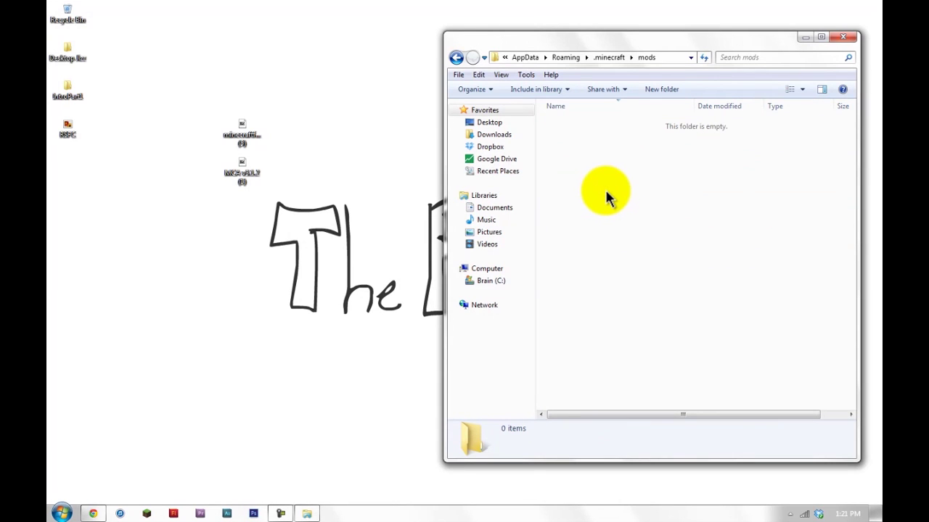
# Open the MCA v3.1.2 archive from the desktop and copy mca v3.1.2.zip from "Place Contents in mods Folder" into the mods folder.
pyautogui.moveTo(240, 176); pyautogui.dragTo(246, 238)
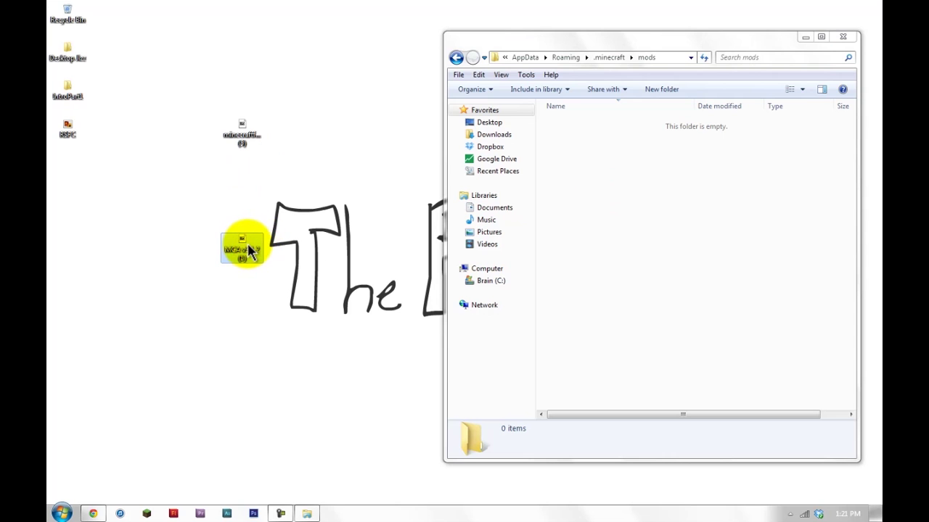
pyautogui.doubleClick(247, 251)
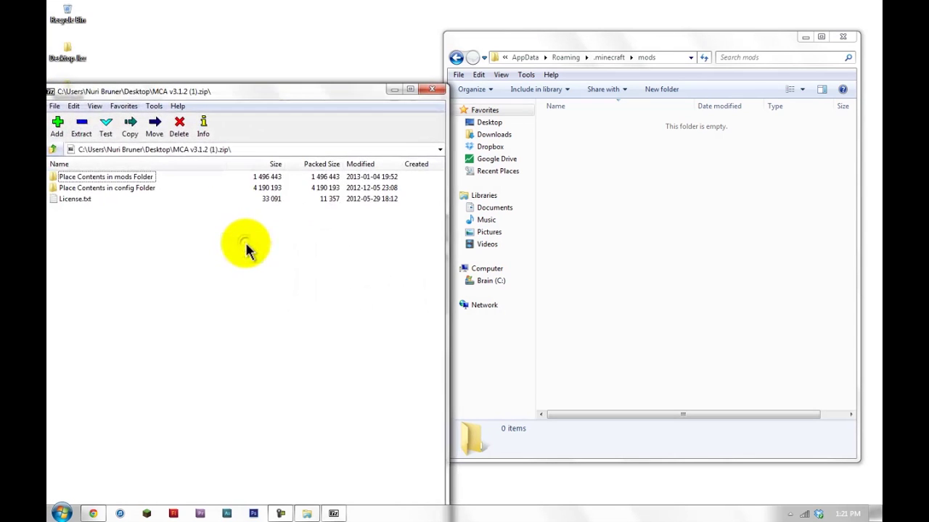
pyautogui.moveTo(227, 100); pyautogui.dragTo(251, 45)
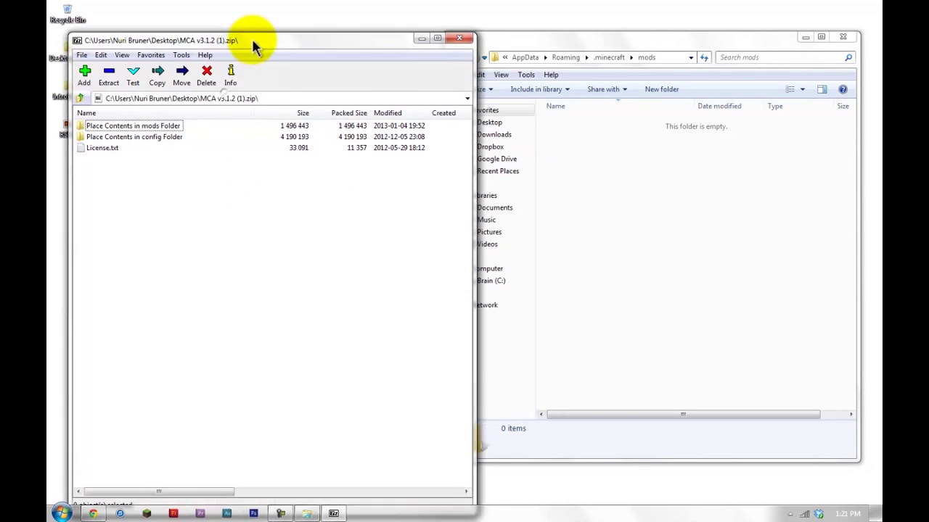
pyautogui.doubleClick(116, 124)
pyautogui.moveTo(116, 124); pyautogui.dragTo(657, 203)
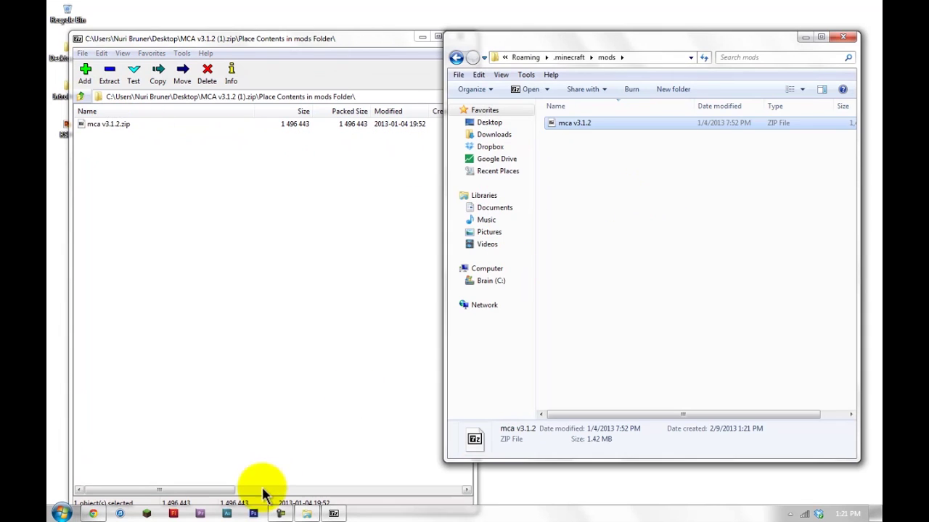
# Open "Place Contents in config Folder" in the MCA archive and the config folder of .minecraft in the file browser.
pyautogui.click(81, 97)
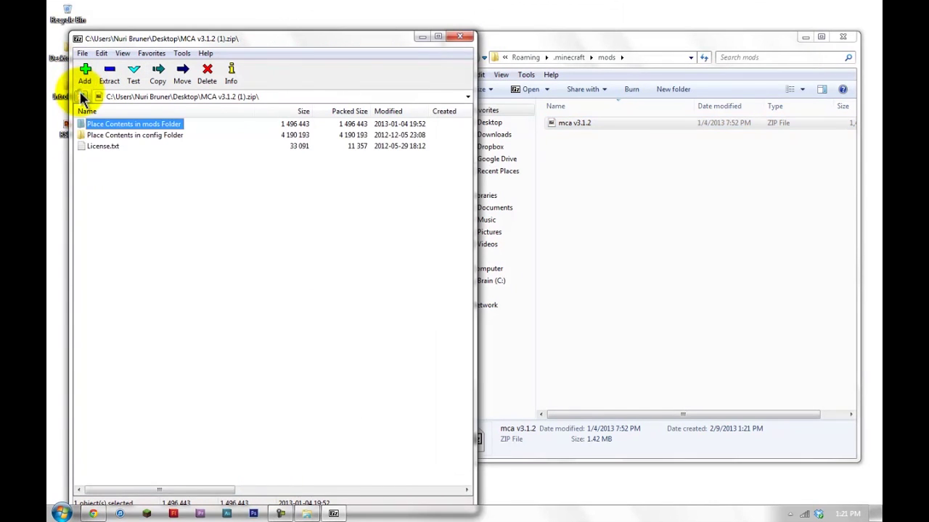
pyautogui.click(80, 97)
pyautogui.doubleClick(100, 157)
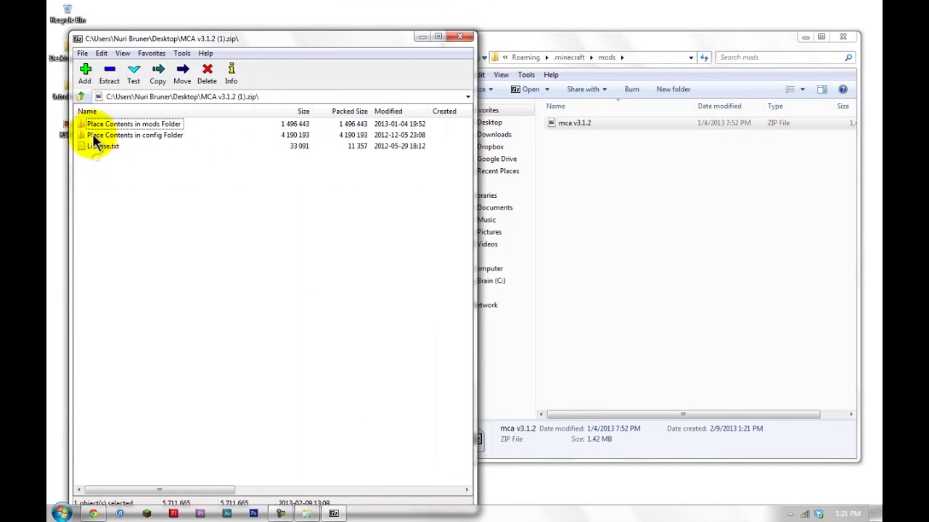
pyautogui.doubleClick(96, 136)
pyautogui.click(663, 226)
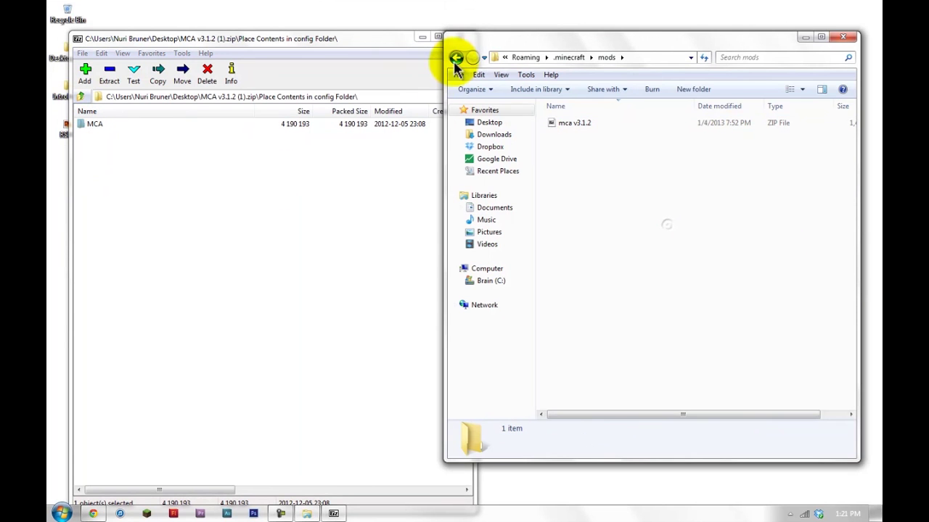
pyautogui.click(456, 58)
pyautogui.doubleClick(578, 195)
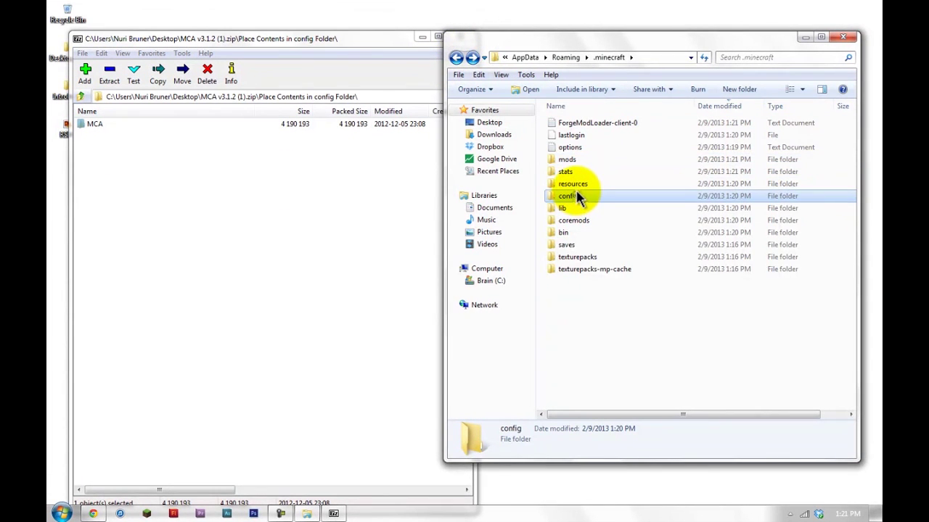
# Copy the MCA folder from the archive into the .minecraft config folder and close both windows.
pyautogui.click(94, 124)
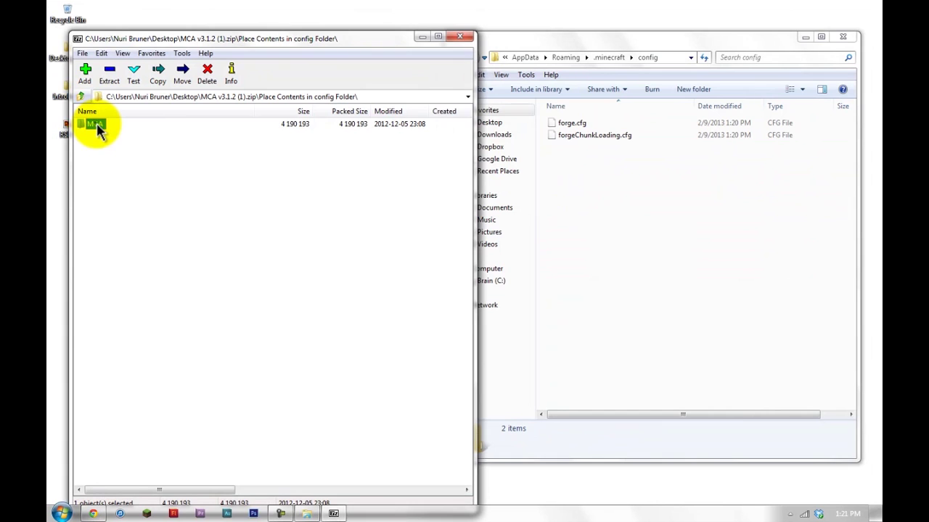
pyautogui.doubleClick(95, 125)
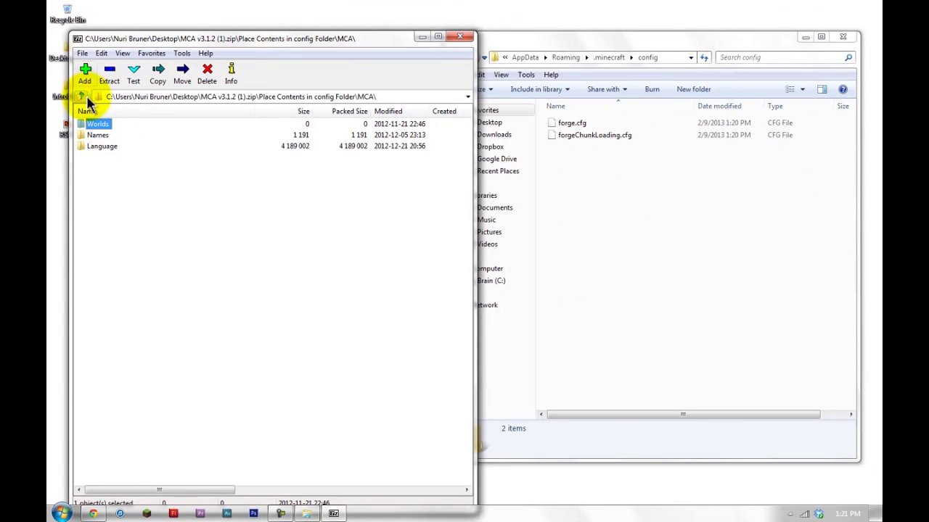
pyautogui.click(81, 97)
pyautogui.moveTo(94, 122); pyautogui.dragTo(657, 243)
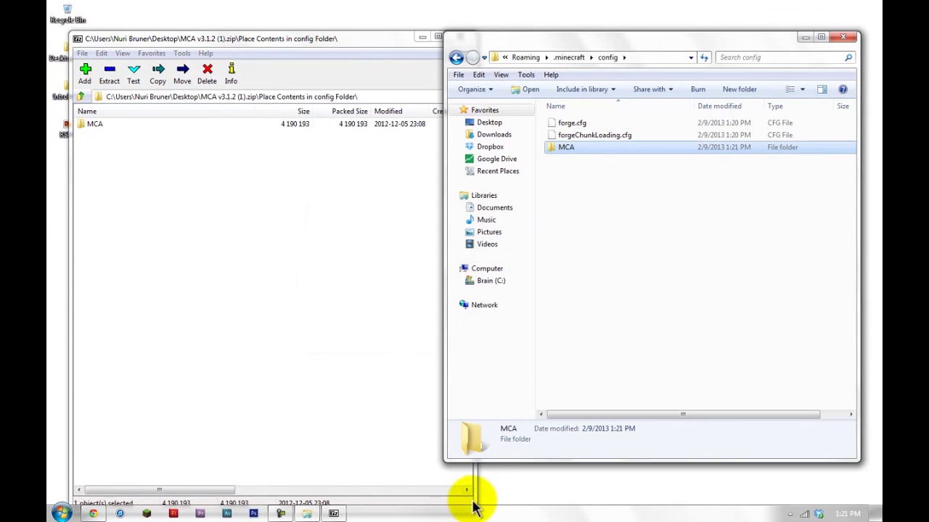
pyautogui.click(375, 36)
pyautogui.click(465, 38)
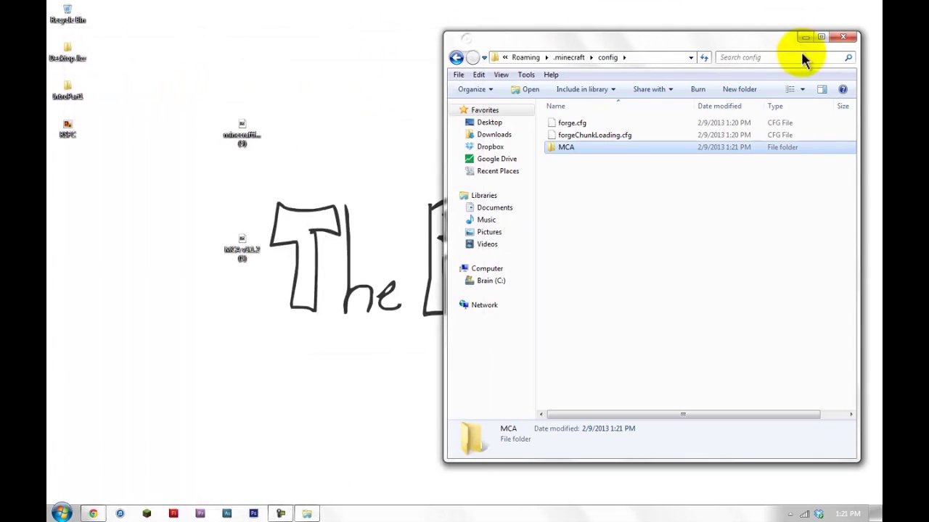
pyautogui.click(840, 37)
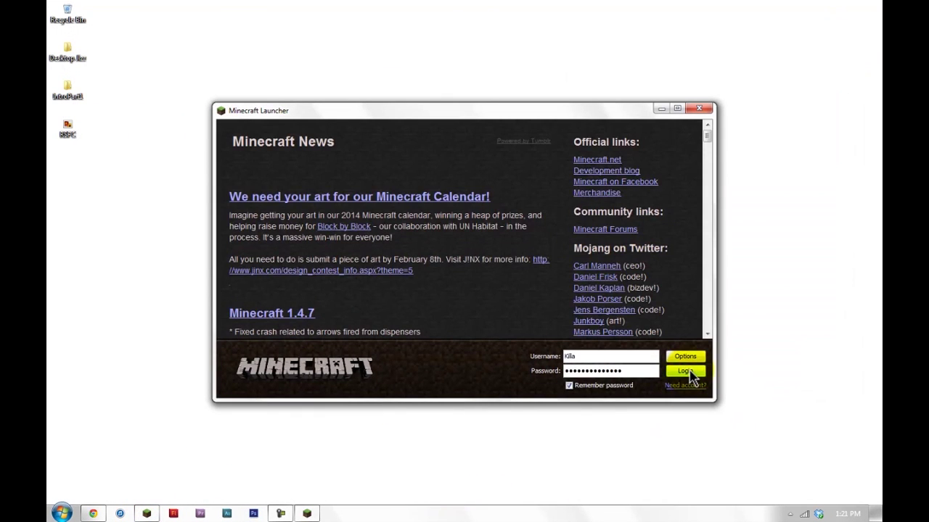
# Log in to Minecraft with the saved account and check the mod list for Minecraft Comes Alive.
pyautogui.click(684, 369)
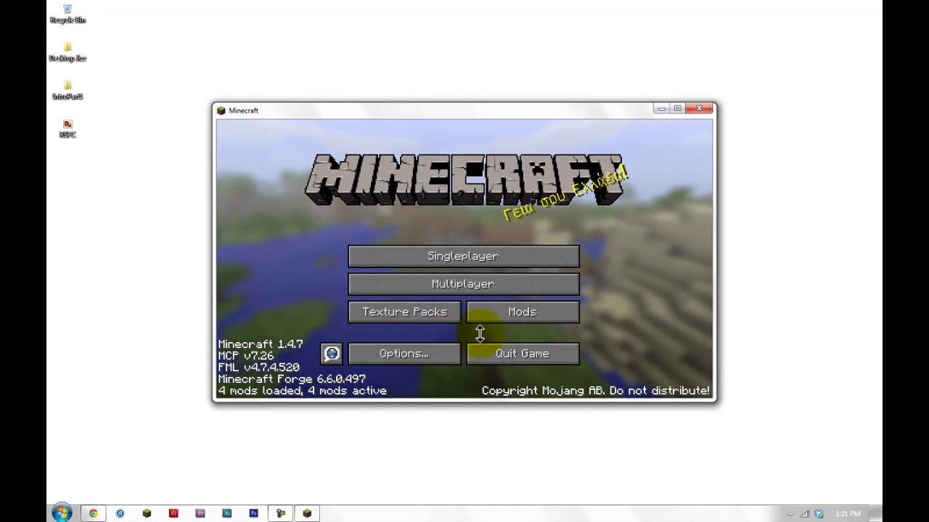
pyautogui.click(529, 317)
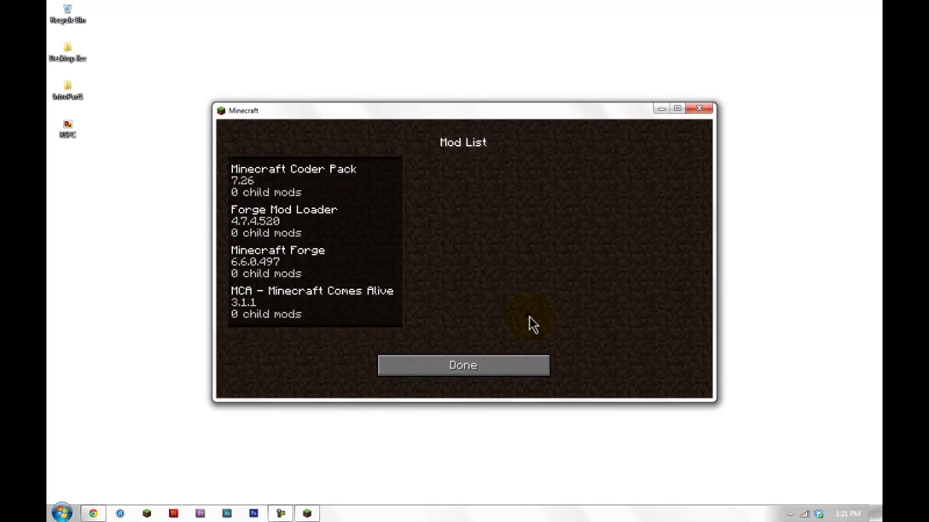
pyautogui.click(356, 310)
pyautogui.click(470, 366)
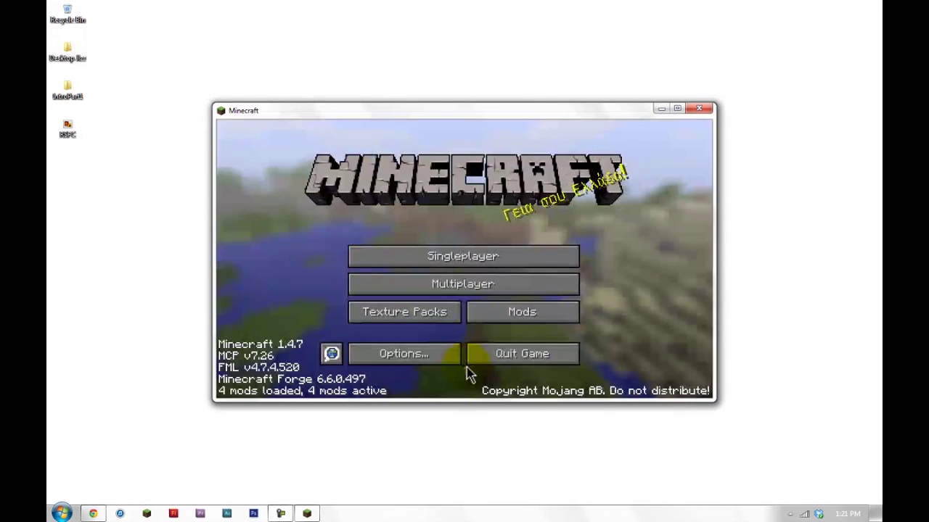
# Create a new singleplayer world in Creative mode with the Superflat world type.
pyautogui.click(462, 265)
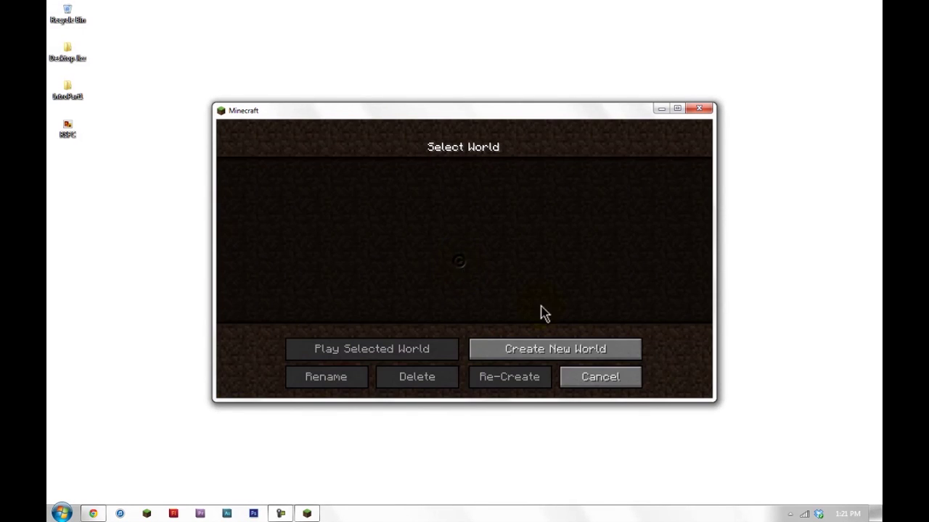
pyautogui.click(548, 357)
pyautogui.click(444, 264)
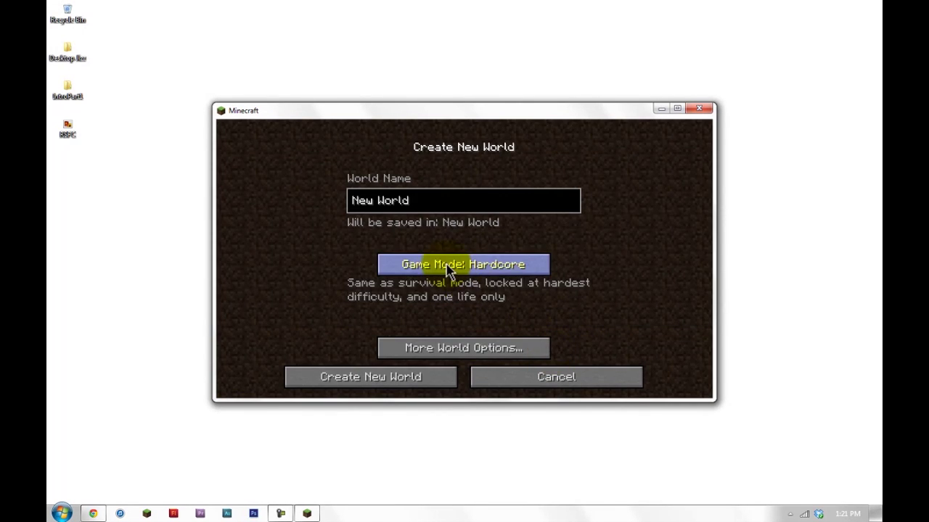
pyautogui.click(446, 264)
pyautogui.click(465, 349)
pyautogui.click(550, 250)
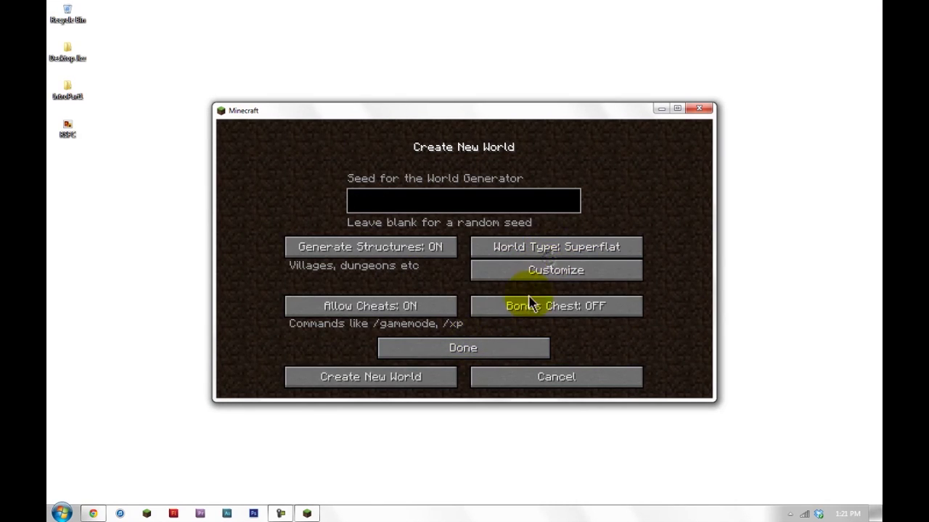
pyautogui.click(427, 378)
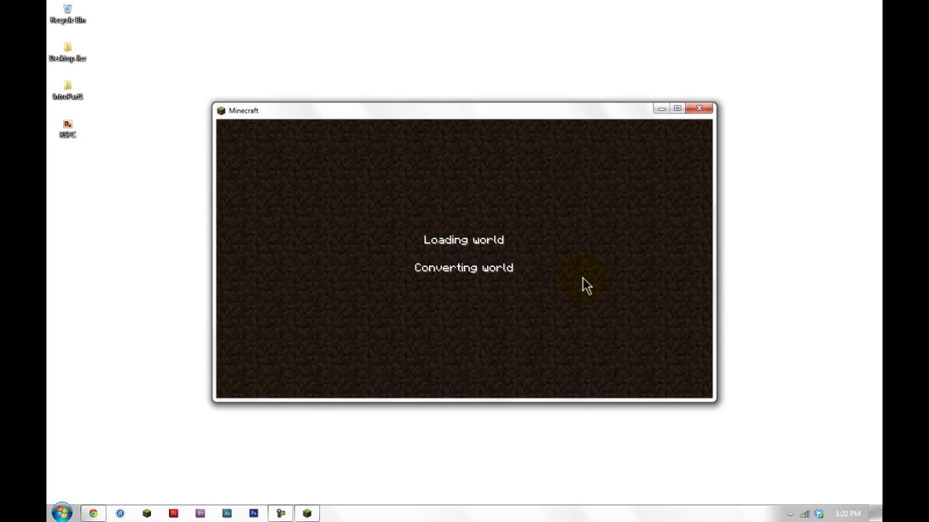
# Maximize the game window and complete the Minecraft Comes Alive setup with gender Male, the prefilled player name and the default options.
pyautogui.click(677, 111)
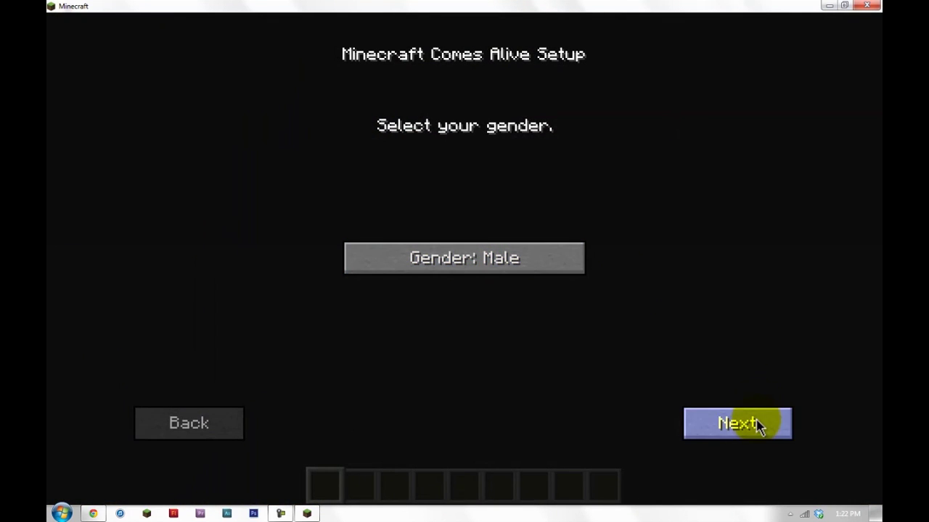
pyautogui.click(758, 427)
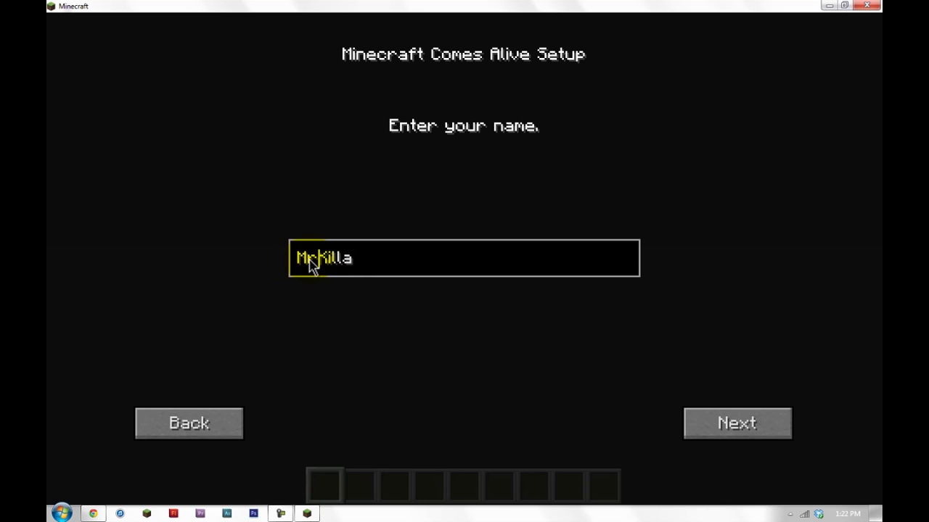
pyautogui.click(733, 429)
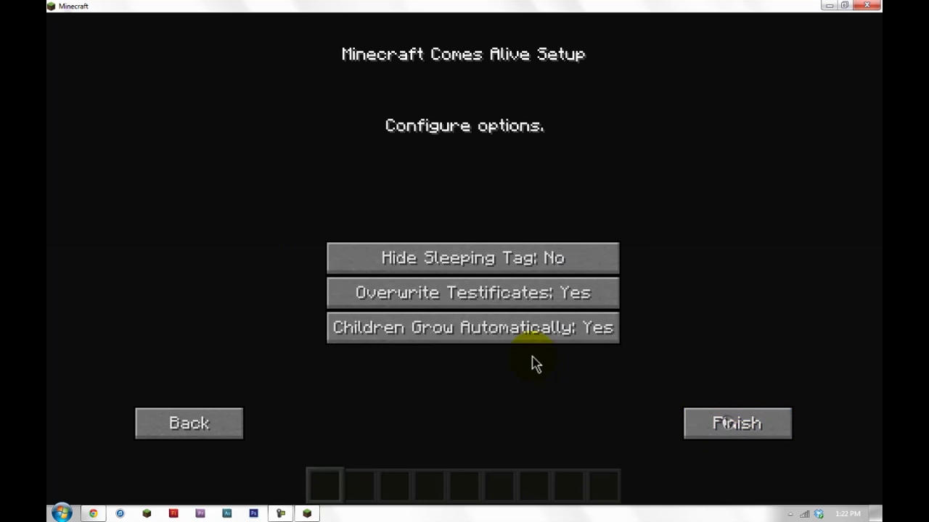
pyautogui.click(765, 428)
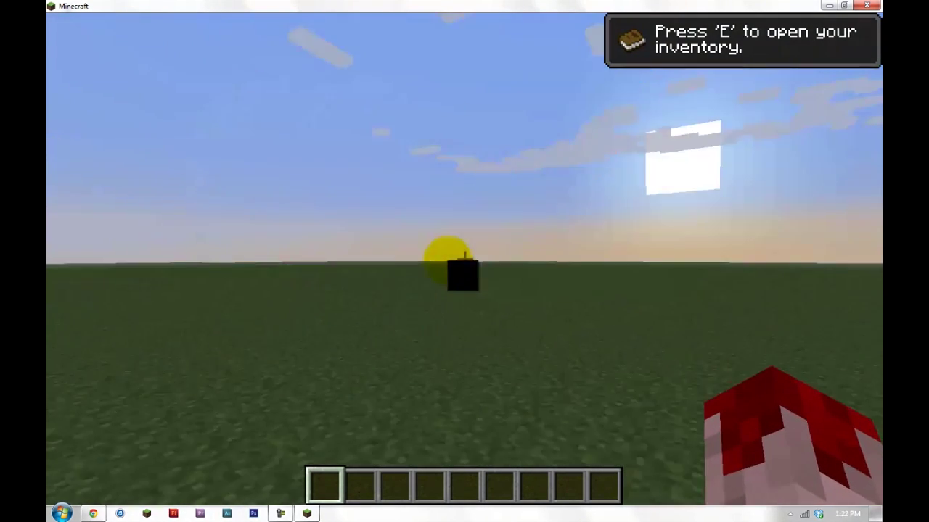
pyautogui.moveTo(463, 259)
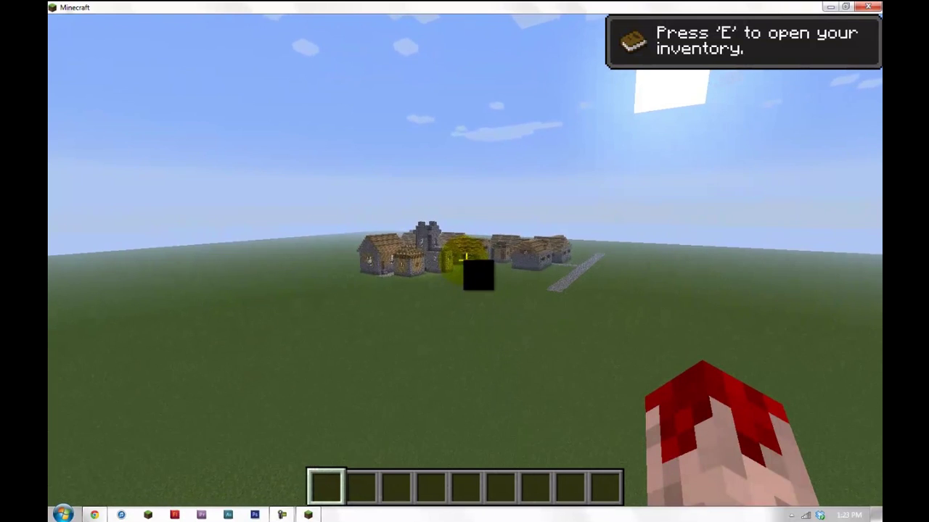
# Fly across the Superflat world to the village and land at the entrance of its gravel street.
pyautogui.press('w')
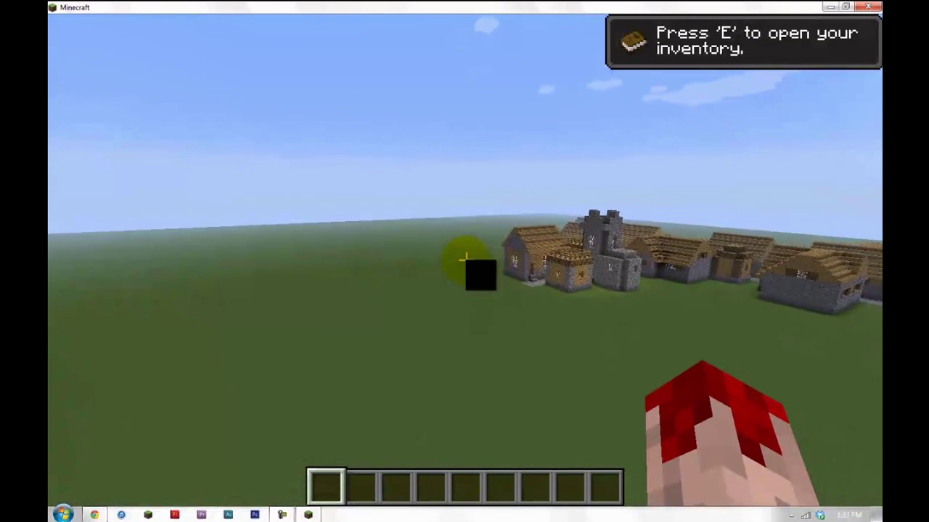
pyautogui.press('w')
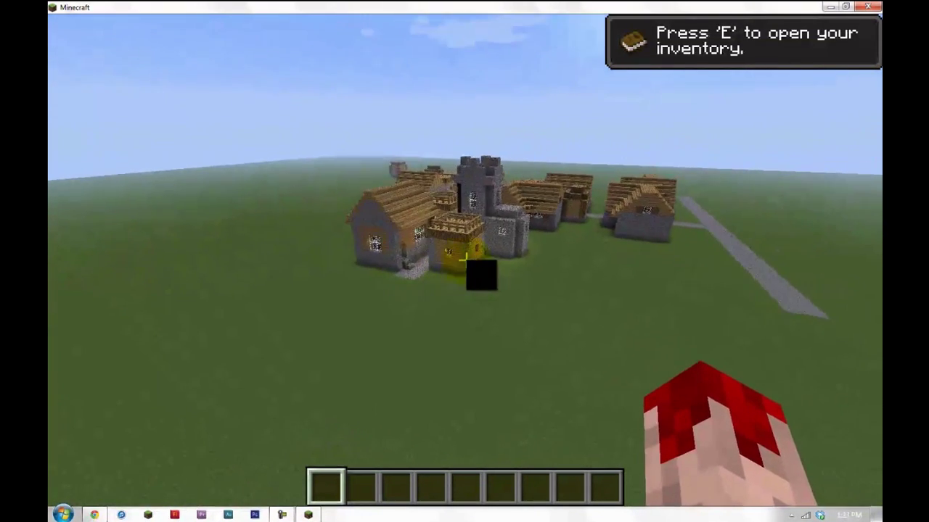
pyautogui.press('w')
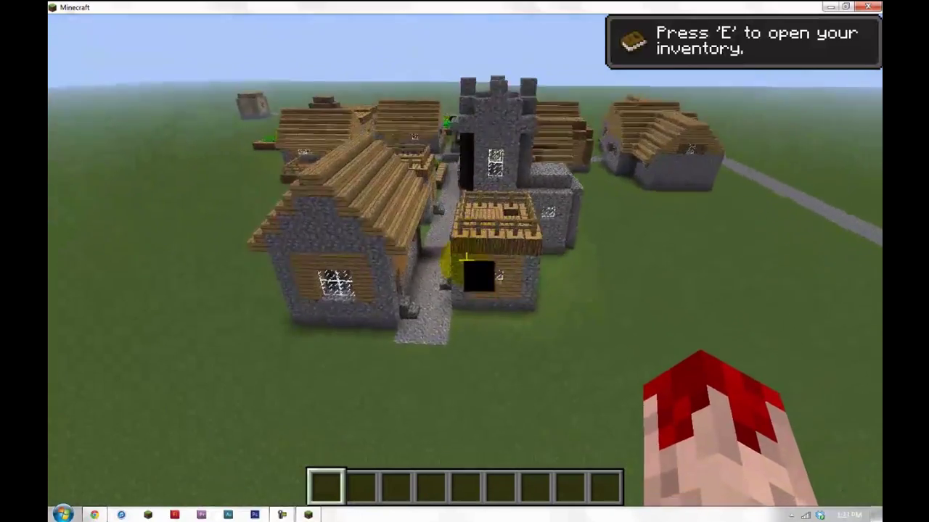
pyautogui.press('w')
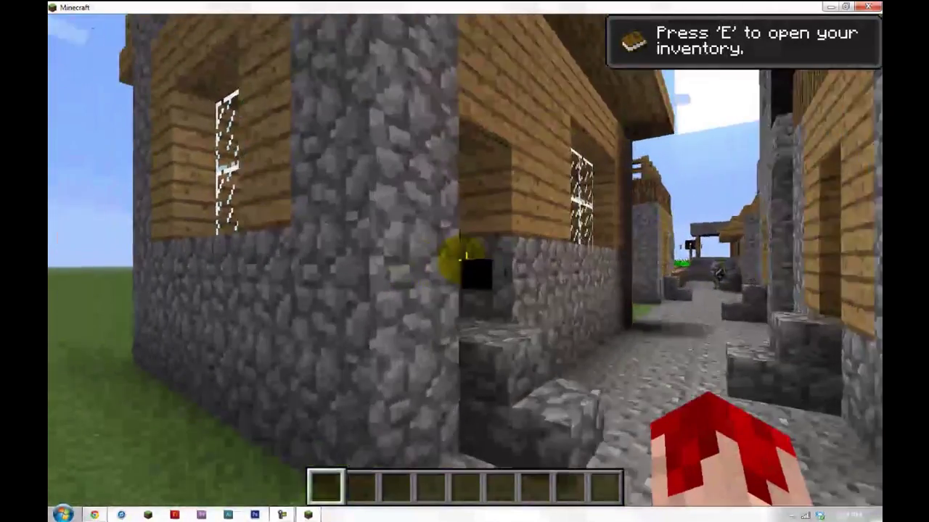
# Open the door of the first village house to check inside, and walk on down the gravel street between the houses.
pyautogui.press('w')
pyautogui.rightClick(464, 259)
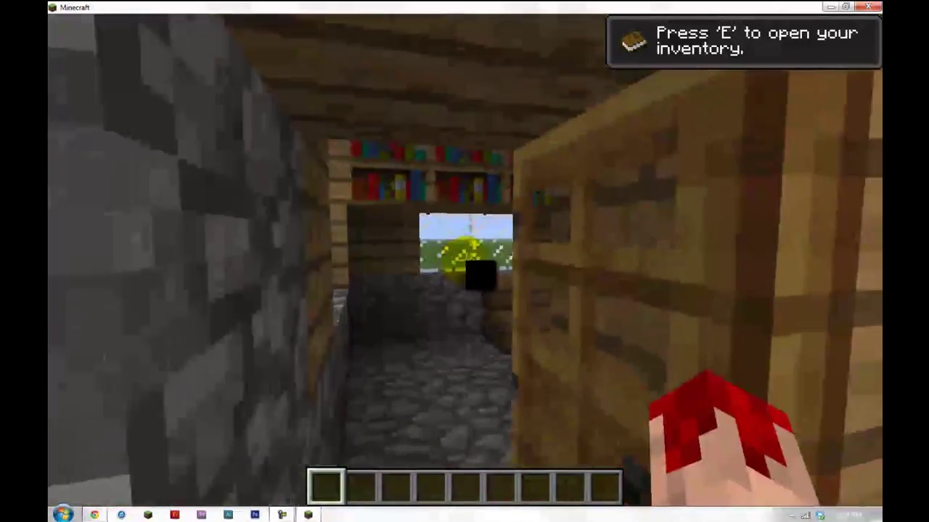
pyautogui.press('w')
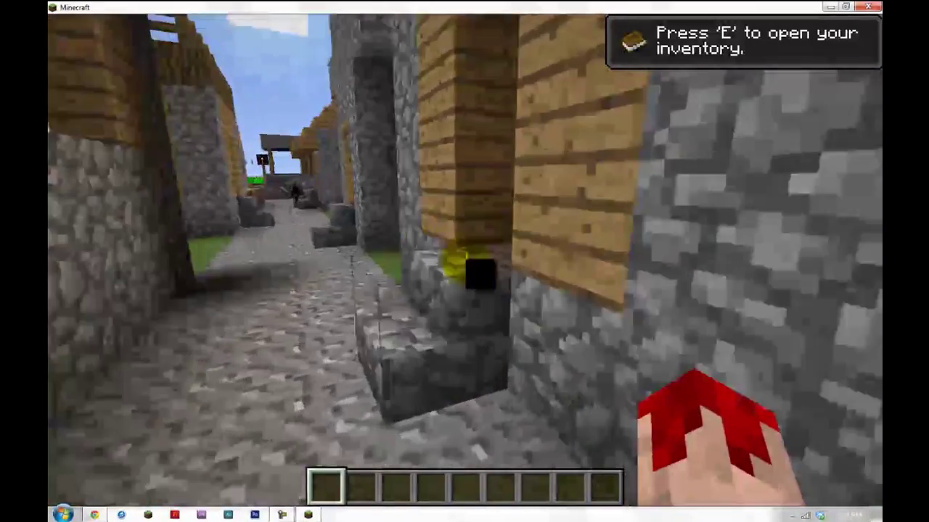
pyautogui.press('w')
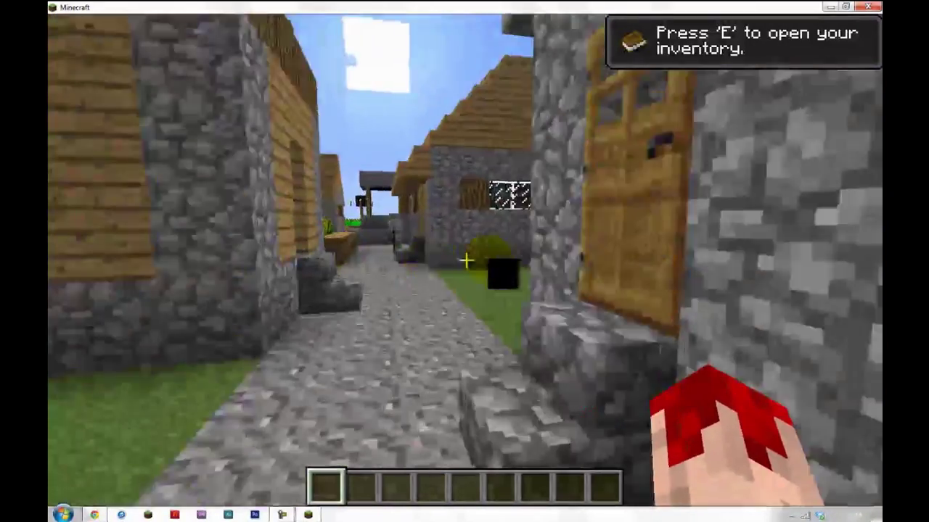